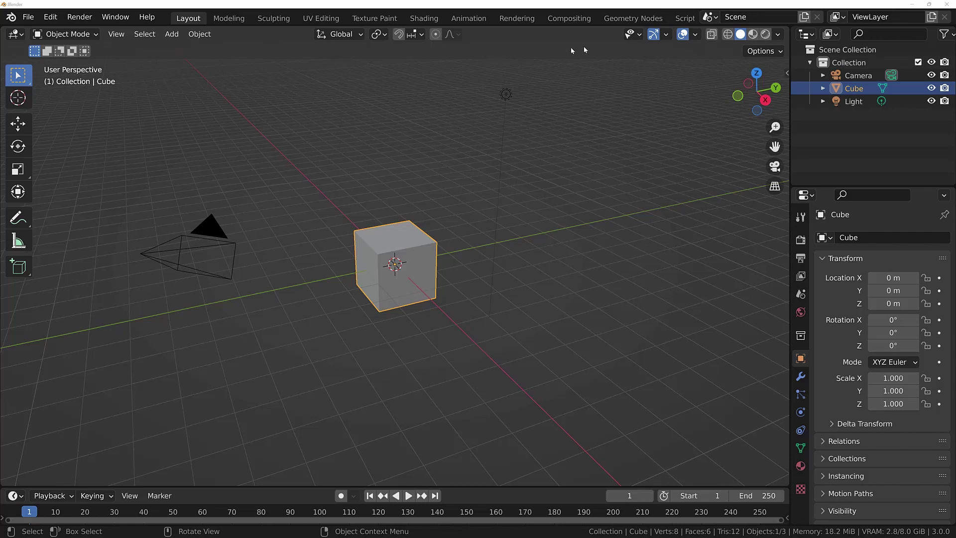
# Turn on the Face Orientation overlay to check the default cube's faces and turn it off again
pyautogui.click(695, 35)
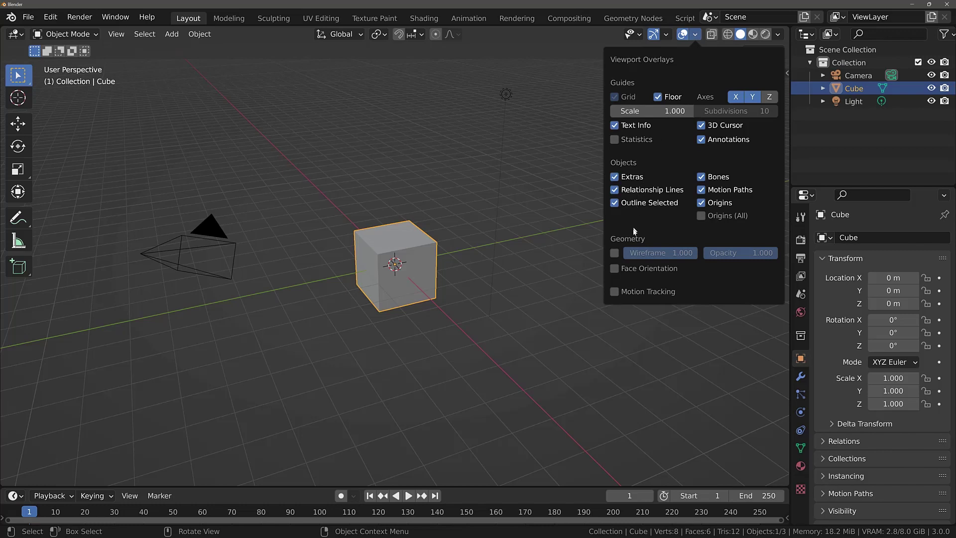
pyautogui.click(615, 269)
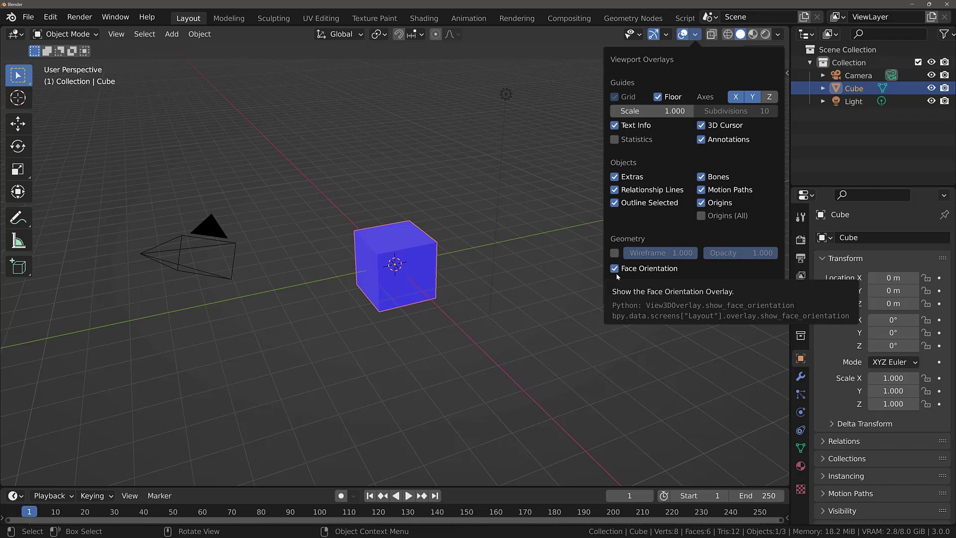
pyautogui.click(617, 272)
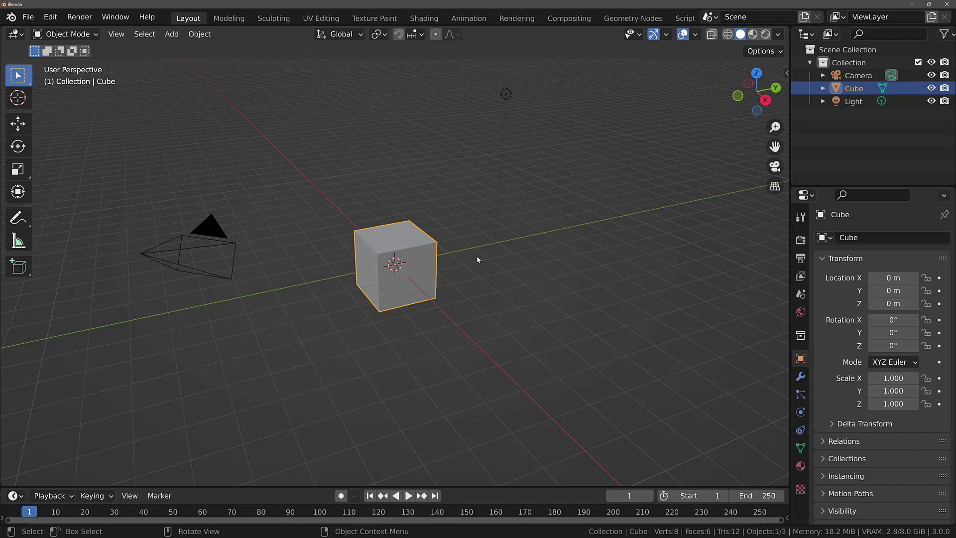
# Enter Edit Mode on the cube and display its vertex normals with a size of about 1.44
pyautogui.press('Tab')
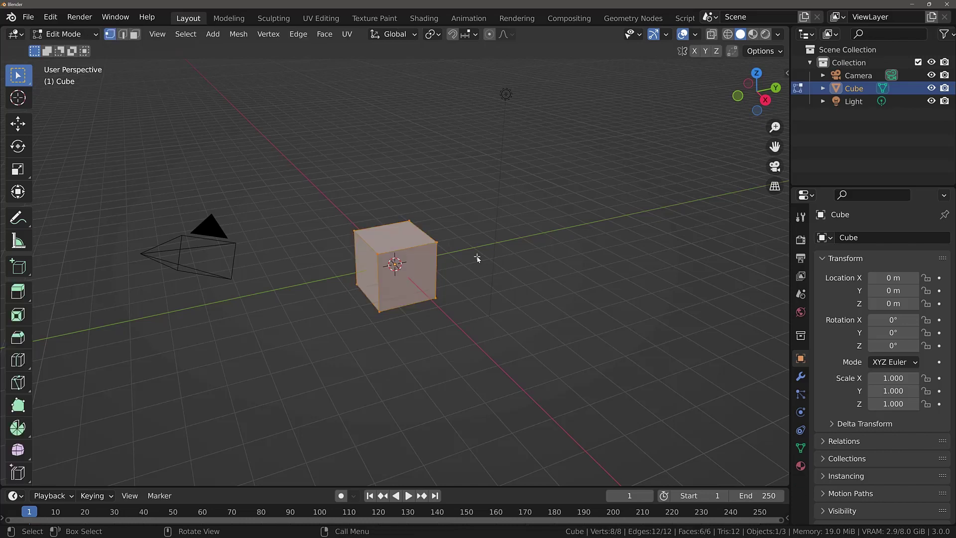
pyautogui.click(695, 35)
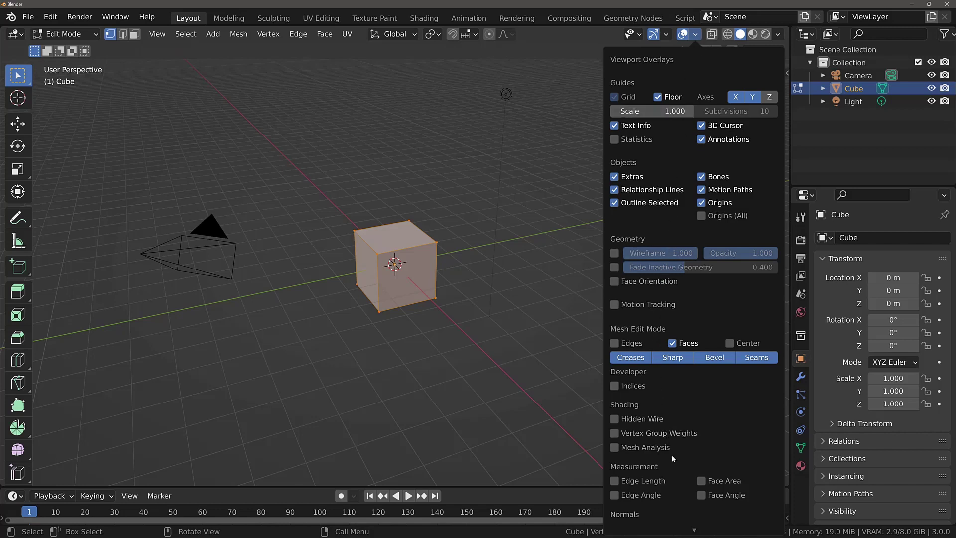
pyautogui.scroll(-1, 678, 404)
pyautogui.scroll(-2, 678, 402)
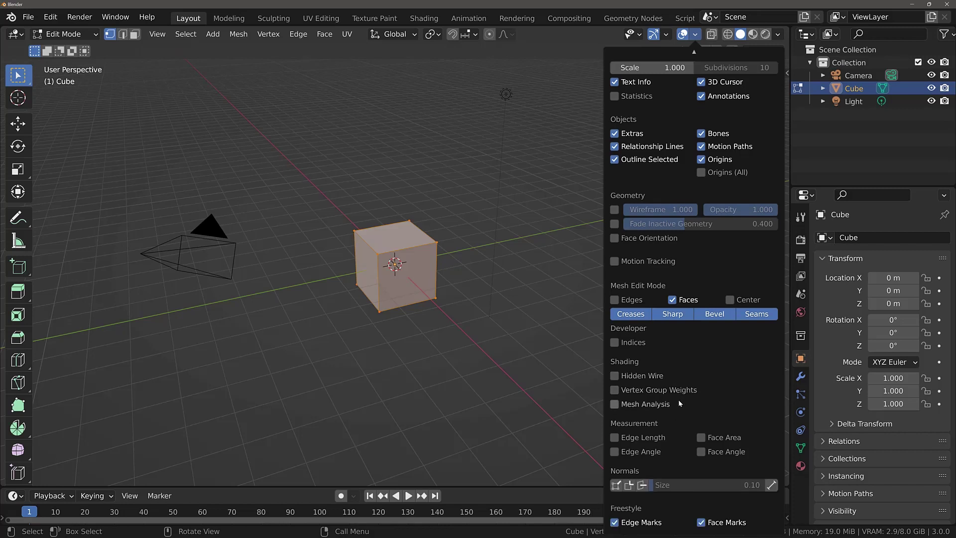
pyautogui.click(616, 486)
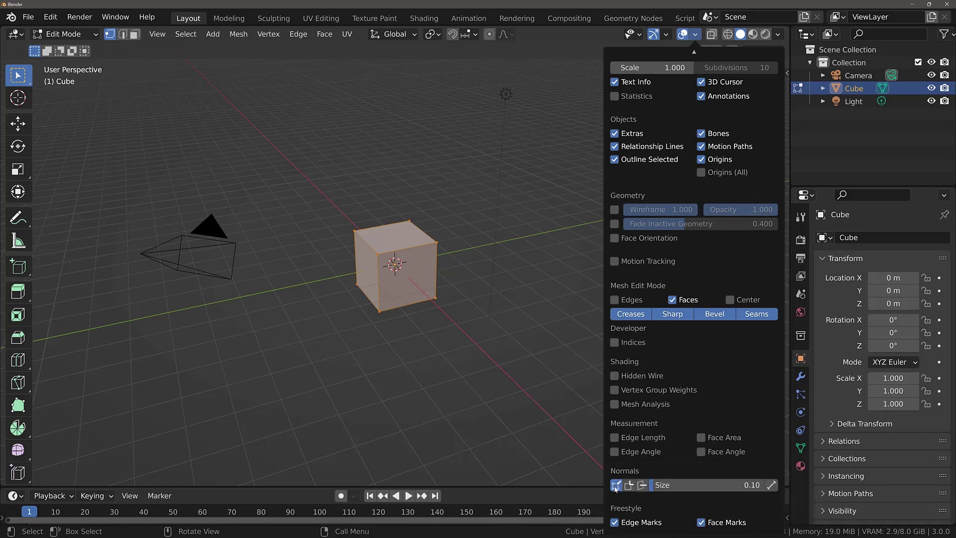
pyautogui.moveTo(660, 490); pyautogui.dragTo(733, 487)
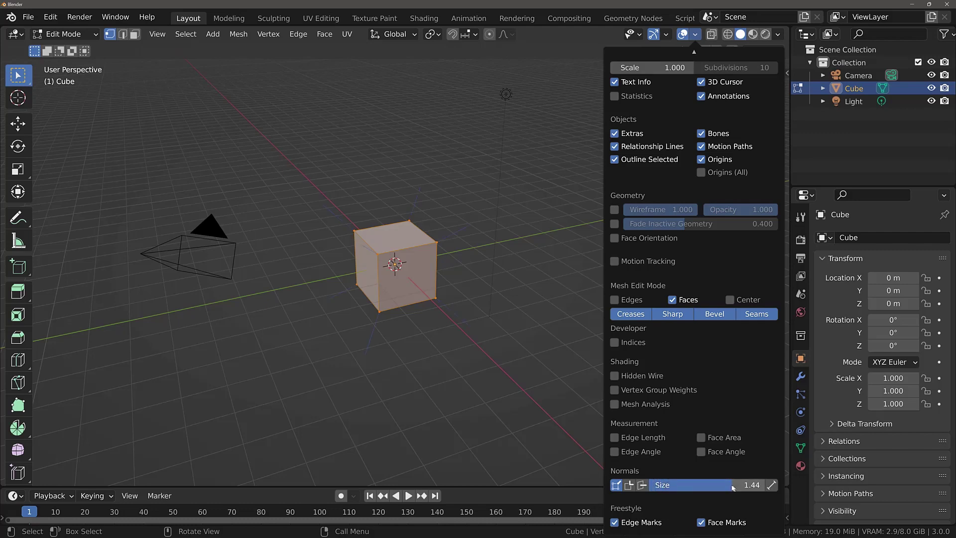
pyautogui.scroll(5, 395, 349)
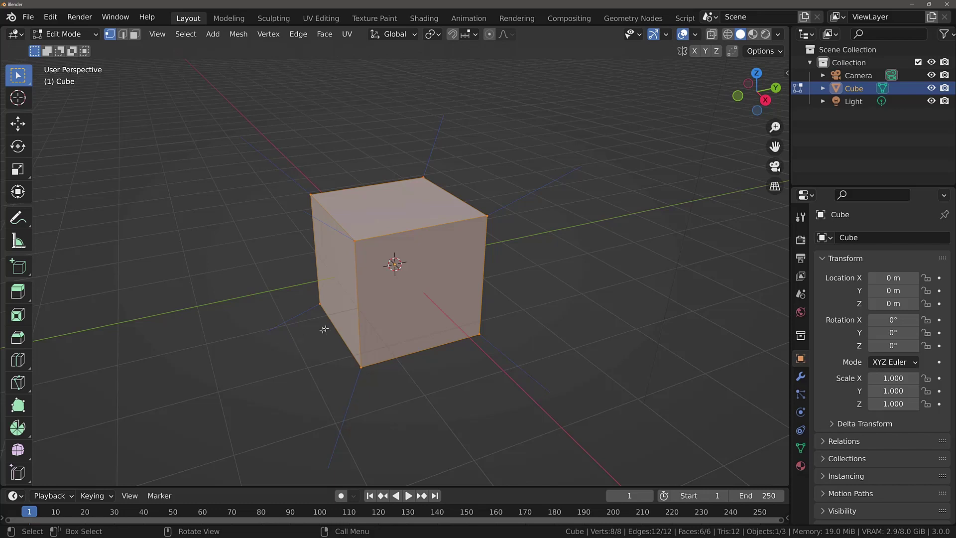
# Hide the cube's vertex normals, display its face normals instead and inspect them from several sides
pyautogui.click(697, 34)
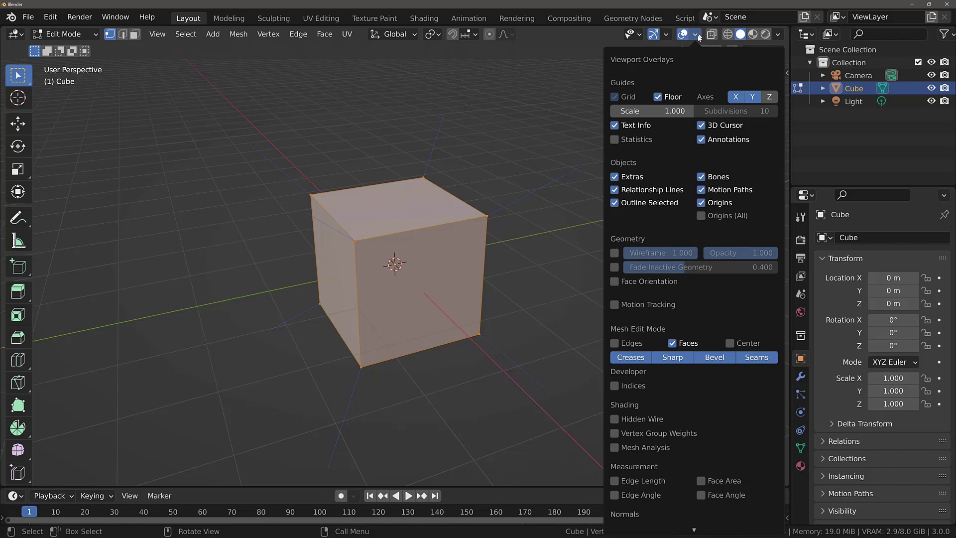
pyautogui.scroll(-2, 649, 372)
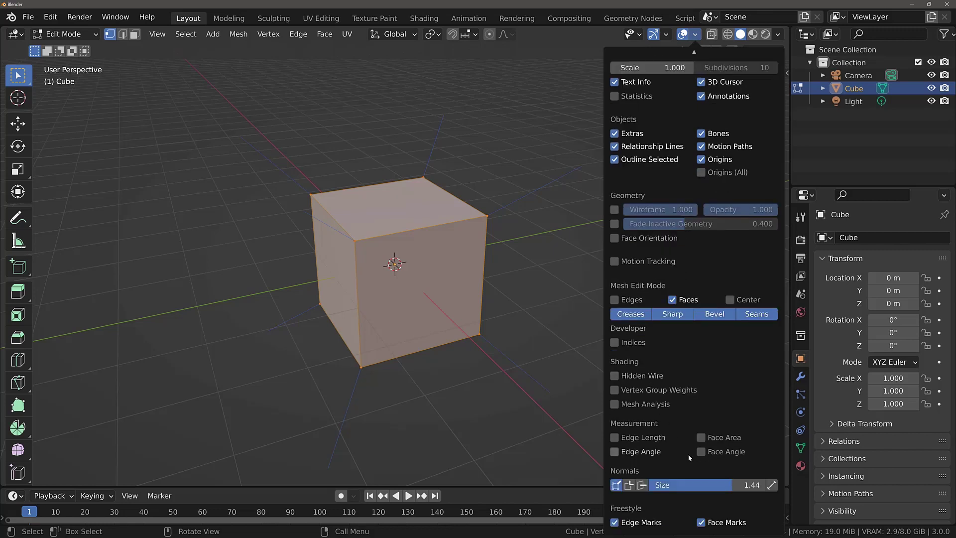
pyautogui.click(617, 485)
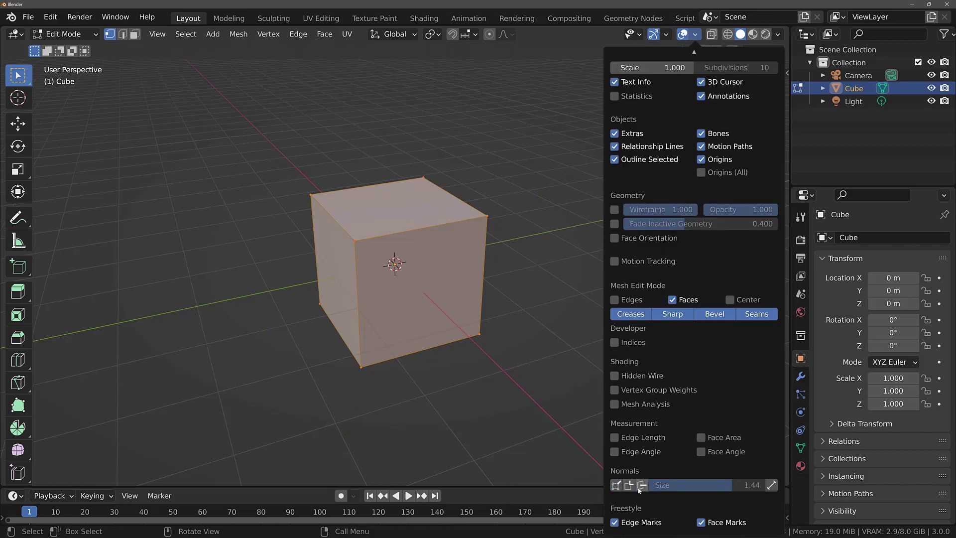
pyautogui.click(641, 486)
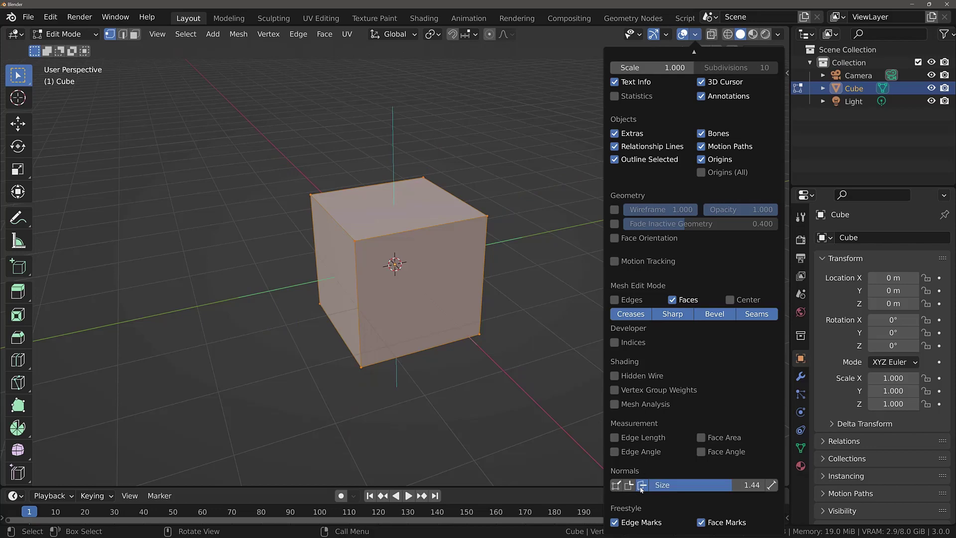
pyautogui.moveTo(408, 234); pyautogui.dragTo(453, 295, button='middle')
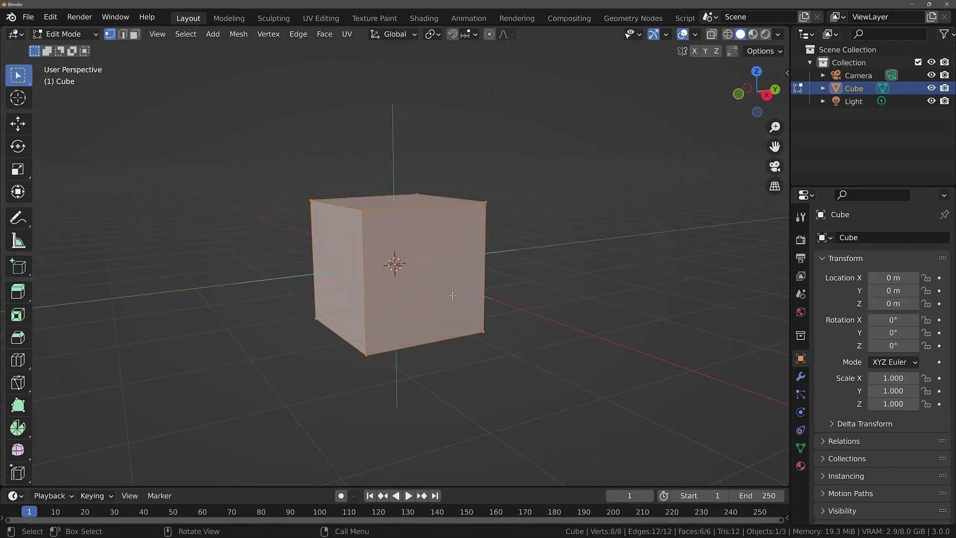
pyautogui.moveTo(488, 260); pyautogui.dragTo(440, 286, button='middle')
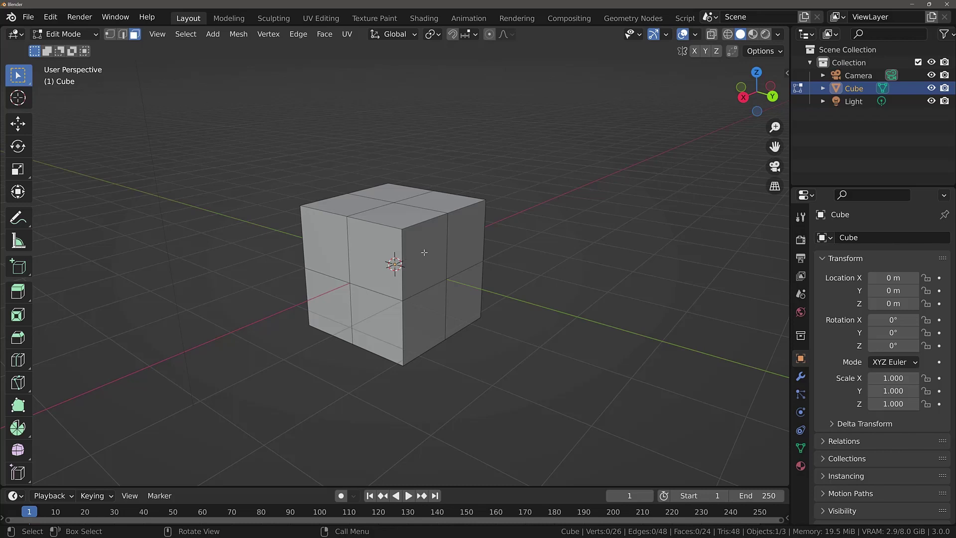
# Display the face normals on the subdivided cube and examine their directions around all sides
pyautogui.click(696, 34)
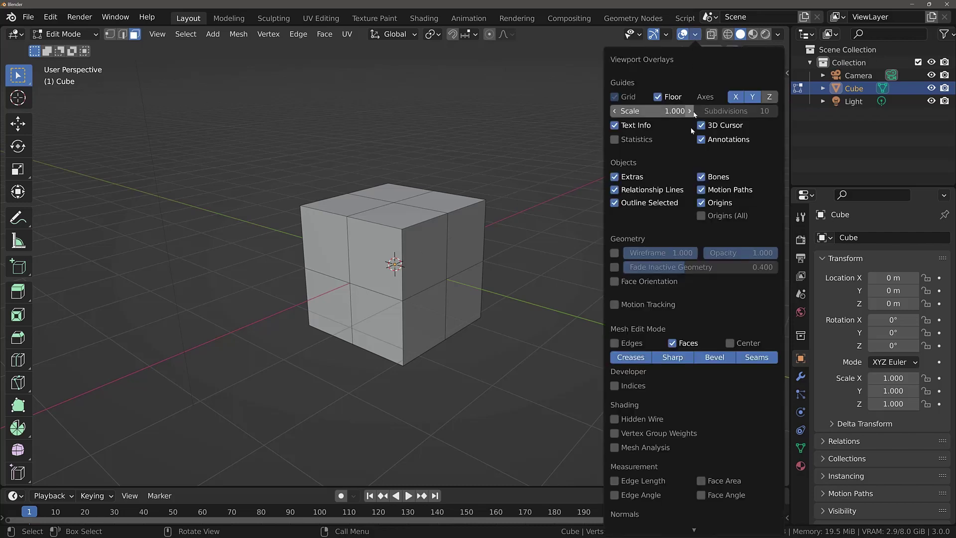
pyautogui.scroll(-3, 653, 373)
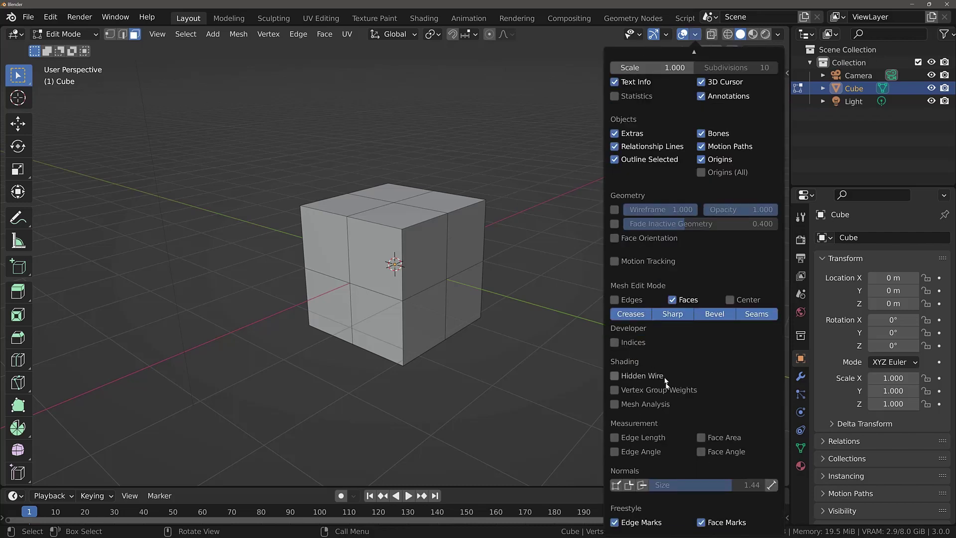
pyautogui.click(642, 486)
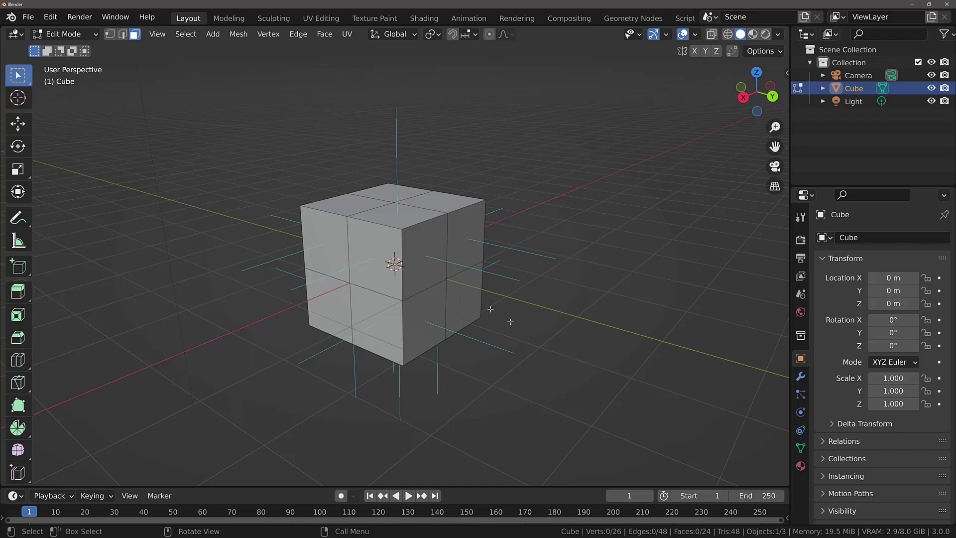
pyautogui.moveTo(265, 197); pyautogui.dragTo(353, 196, button='middle')
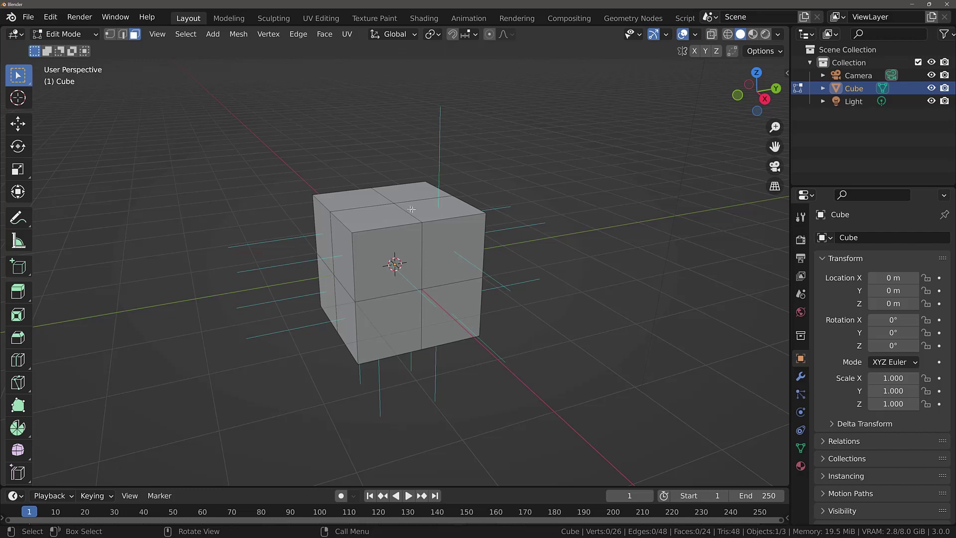
pyautogui.moveTo(464, 220); pyautogui.dragTo(437, 266, button='middle')
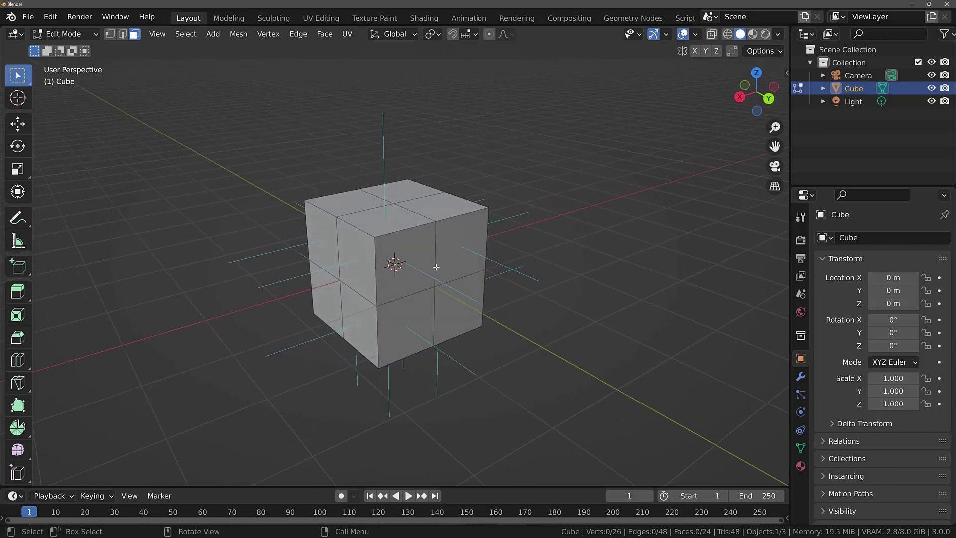
# Enable the Face Orientation overlay and examine the subdivided cube's faces from inside and outside
pyautogui.click(695, 33)
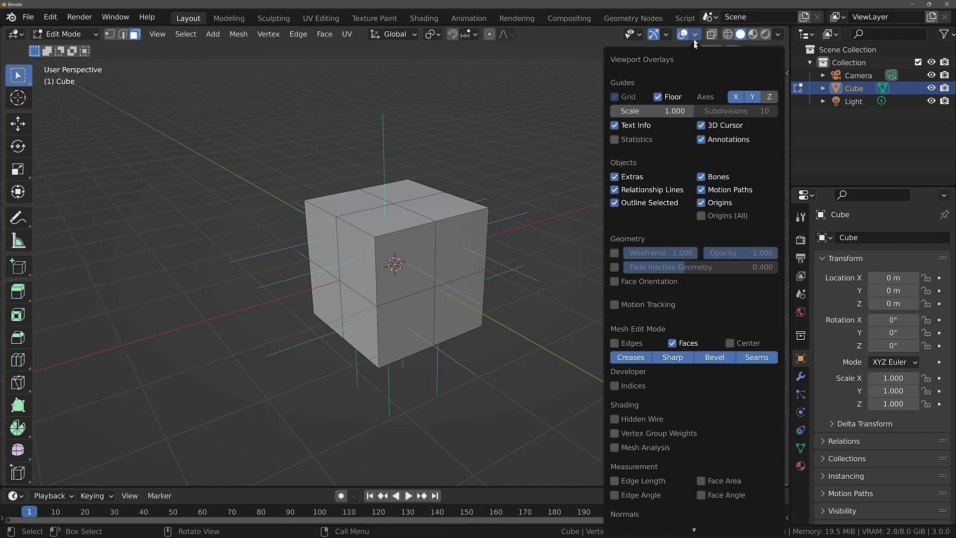
pyautogui.click(615, 283)
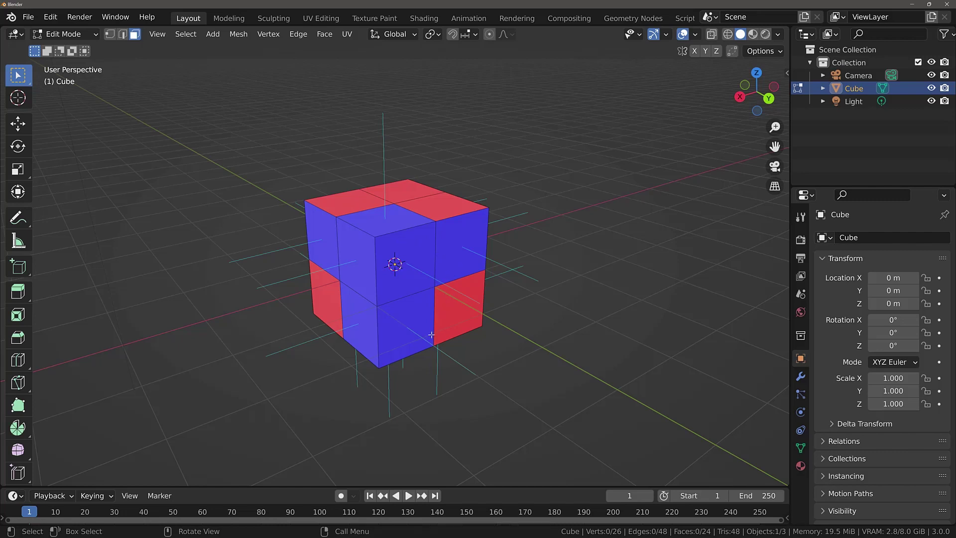
pyautogui.scroll(15, 431, 334)
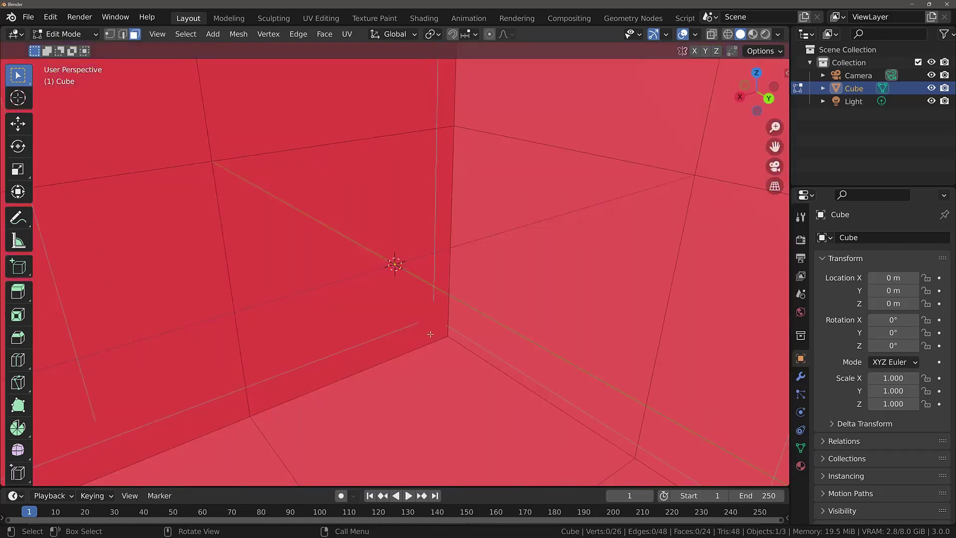
pyautogui.moveTo(432, 335); pyautogui.dragTo(386, 193, button='middle')
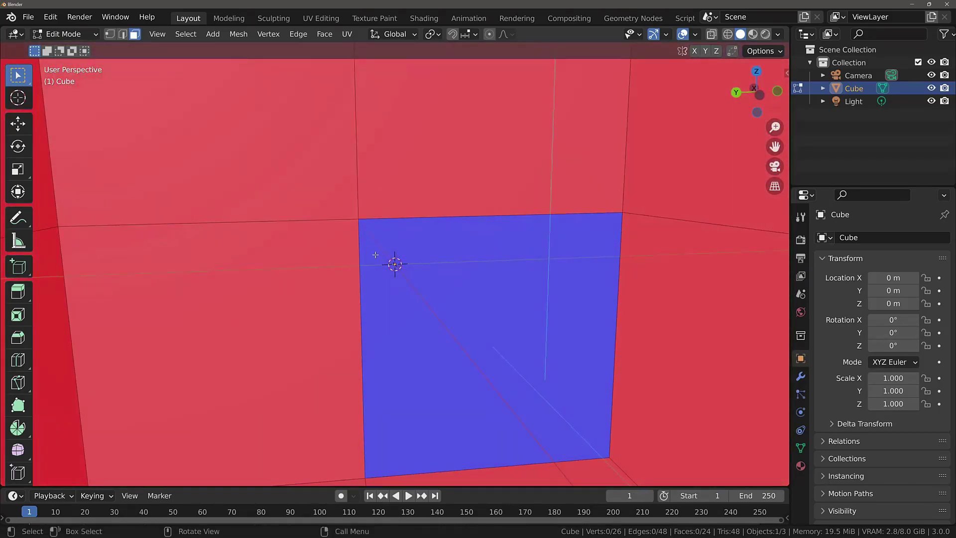
pyautogui.moveTo(375, 254); pyautogui.dragTo(210, 250, button='middle')
pyautogui.scroll(-10, 297, 262)
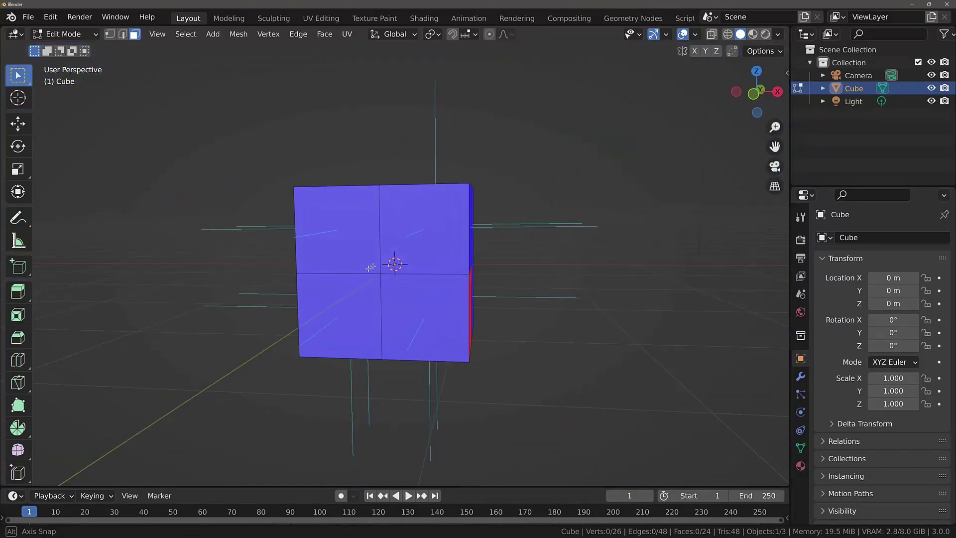
pyautogui.moveTo(371, 267); pyautogui.dragTo(393, 265, button='middle')
# Turn off both the Face Orientation overlay and the face normals display
pyautogui.click(696, 35)
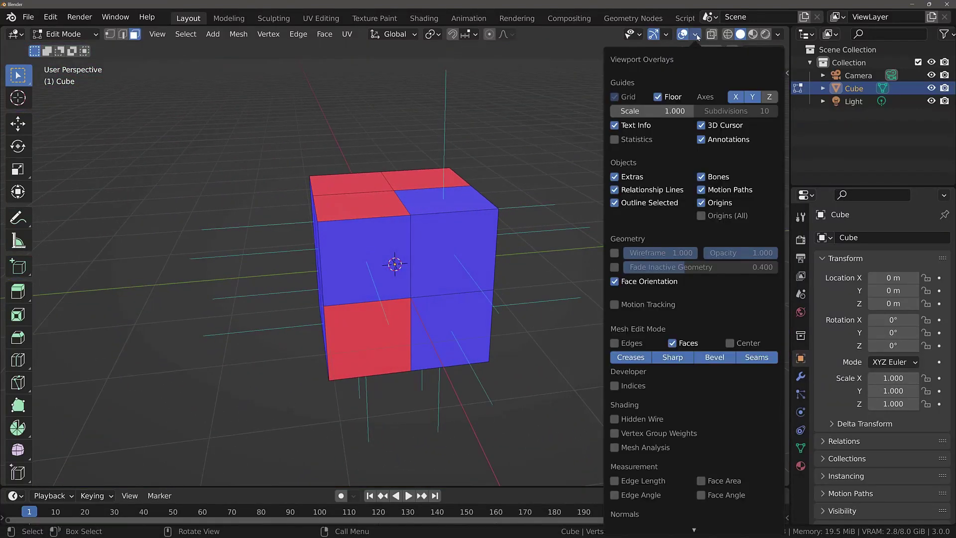
pyautogui.click(631, 283)
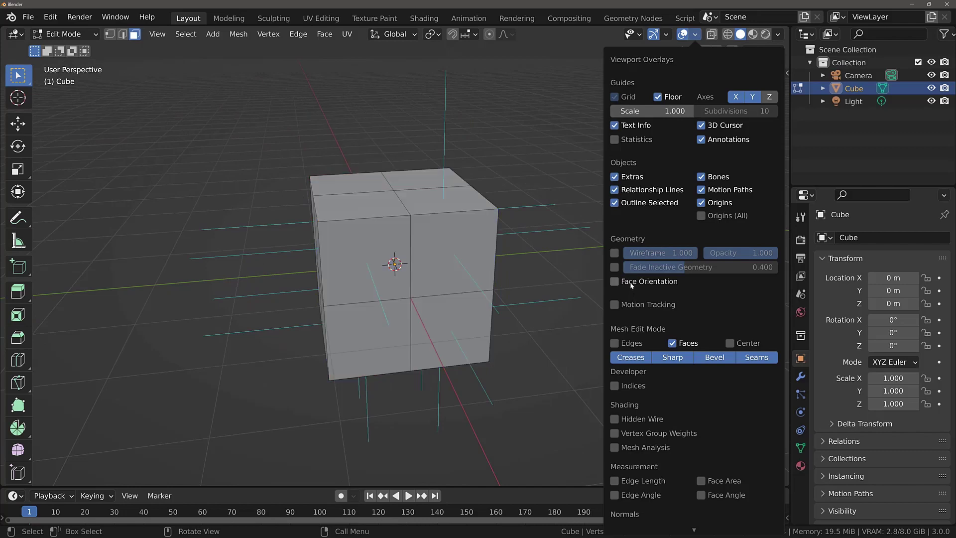
pyautogui.scroll(-2, 648, 359)
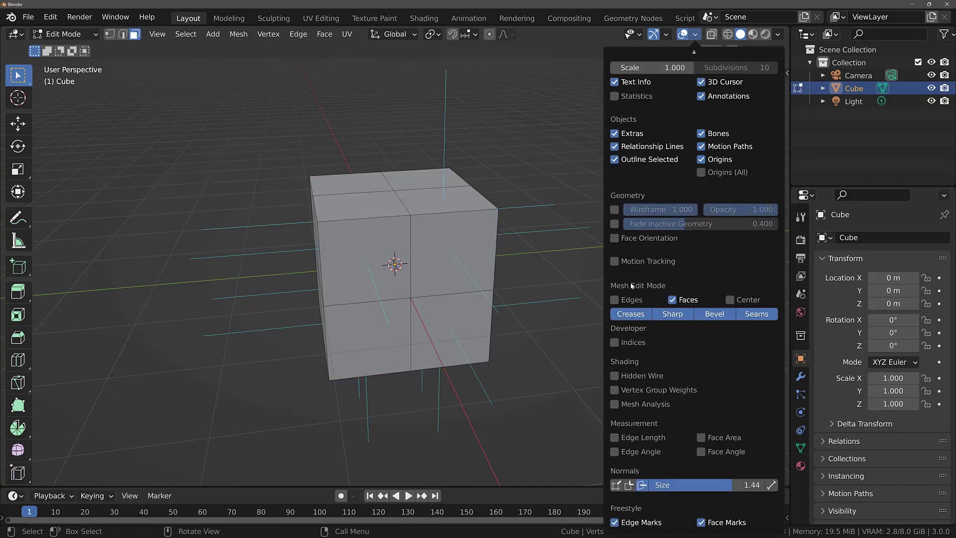
pyautogui.click(642, 485)
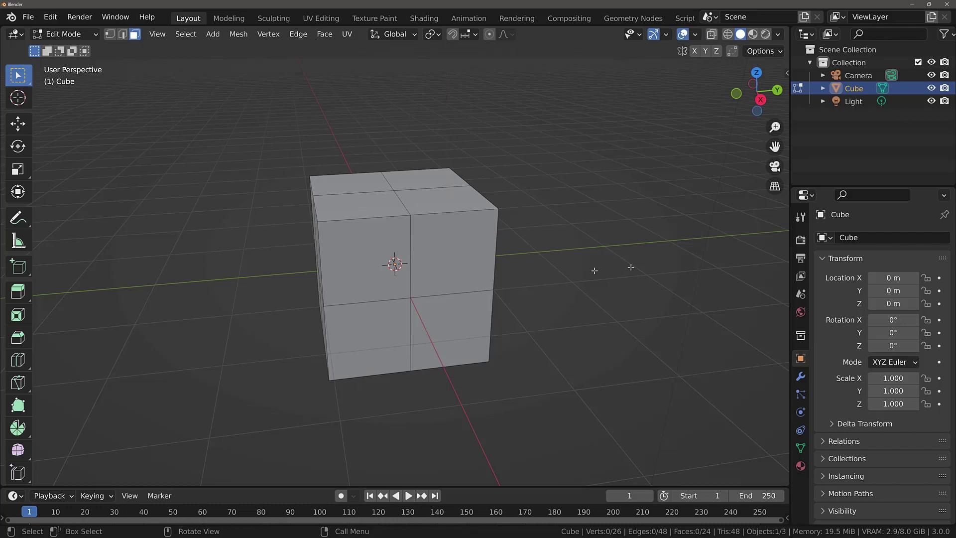
# Enable Backface Culling in the solid viewport shading and inspect the cube's flipped faces from several angles
pyautogui.moveTo(396, 275); pyautogui.dragTo(433, 254, button='middle')
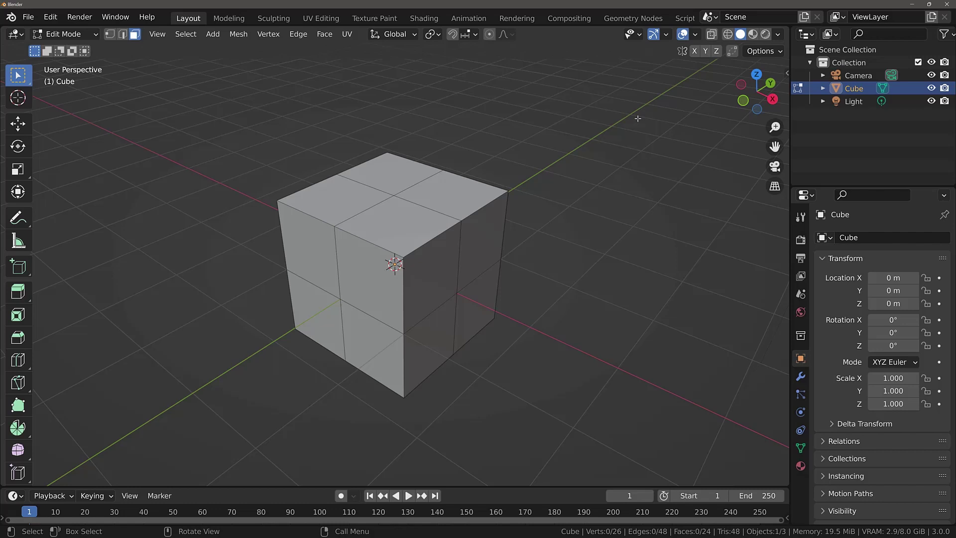
pyautogui.click(780, 35)
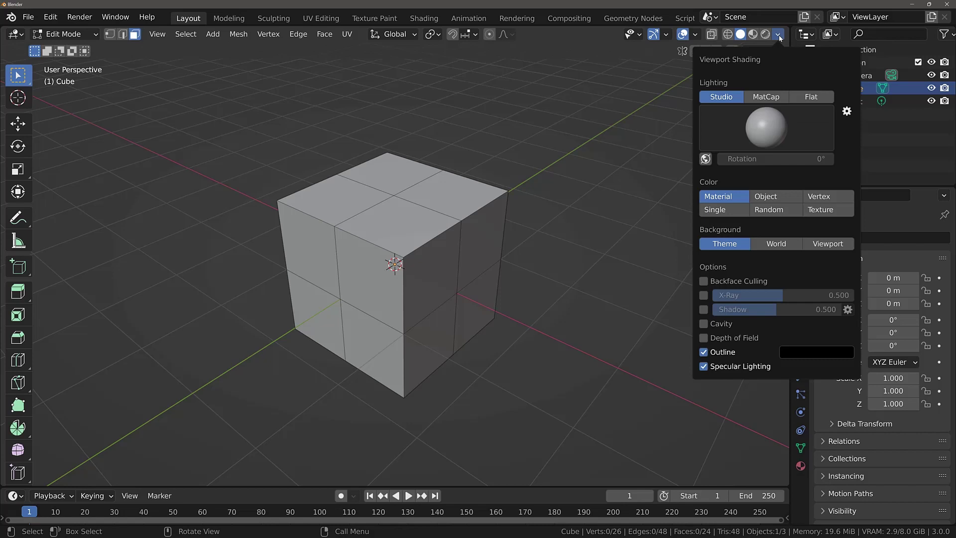
pyautogui.click(710, 282)
pyautogui.moveTo(364, 235)
pyautogui.mouseDown(button='middle')
pyautogui.moveTo(357, 252)
pyautogui.moveTo(467, 200)
pyautogui.moveTo(435, 191)
pyautogui.moveTo(424, 259)
pyautogui.moveTo(357, 298)
pyautogui.moveTo(434, 207)
pyautogui.moveTo(498, 176)
pyautogui.moveTo(525, 179)
pyautogui.moveTo(523, 214)
pyautogui.moveTo(453, 185)
pyautogui.mouseUp(button='middle')
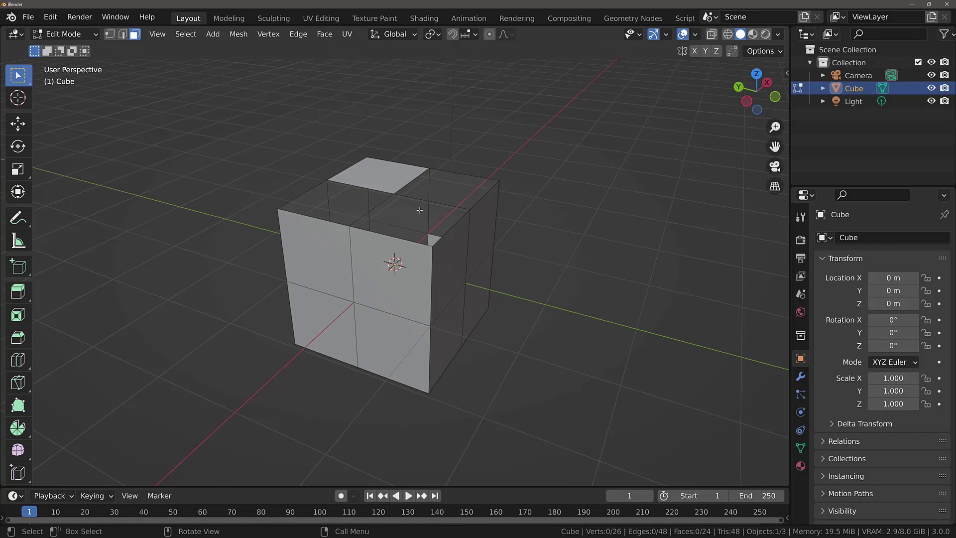
pyautogui.moveTo(422, 180); pyautogui.dragTo(403, 280, button='middle')
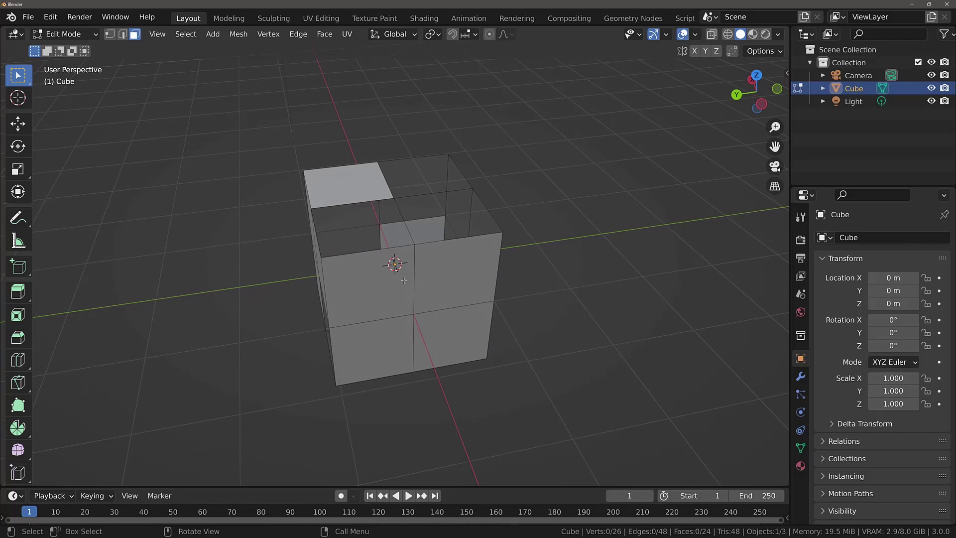
pyautogui.moveTo(342, 212); pyautogui.dragTo(408, 199, button='middle')
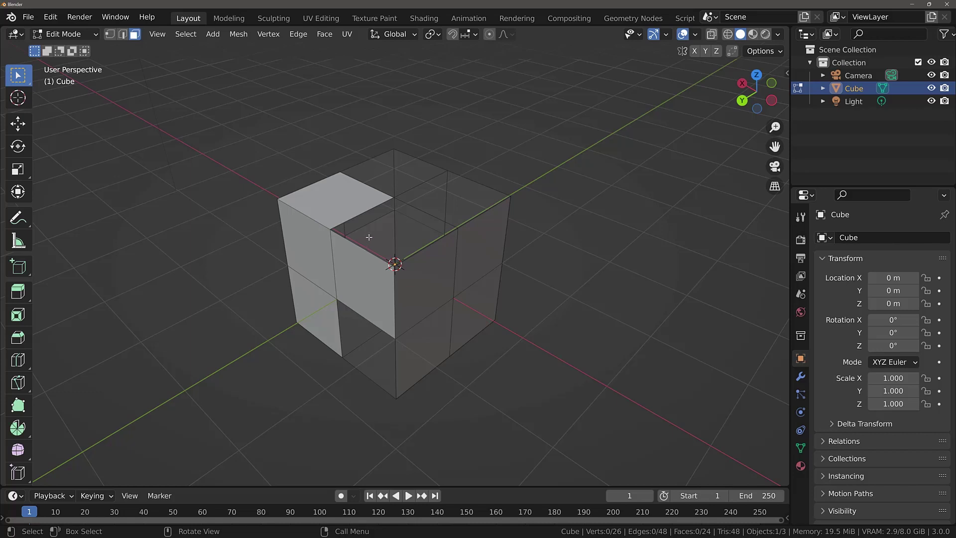
pyautogui.moveTo(346, 184)
pyautogui.mouseDown(button='middle')
pyautogui.moveTo(370, 173)
pyautogui.moveTo(446, 184)
pyautogui.moveTo(350, 183)
pyautogui.mouseUp(button='middle')
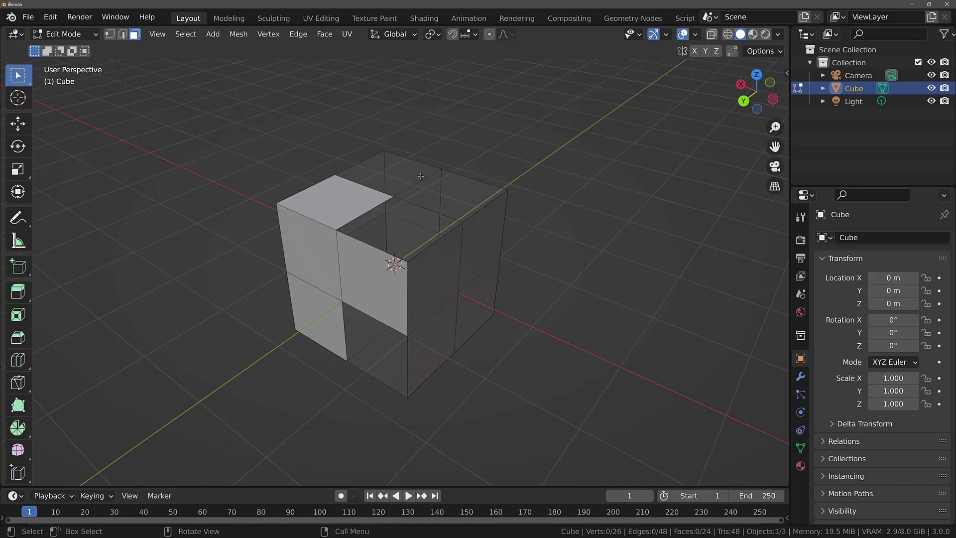
# Recalculate the normals of all the subdivided cube's faces to the outside, then clear the face selection
pyautogui.press('a')
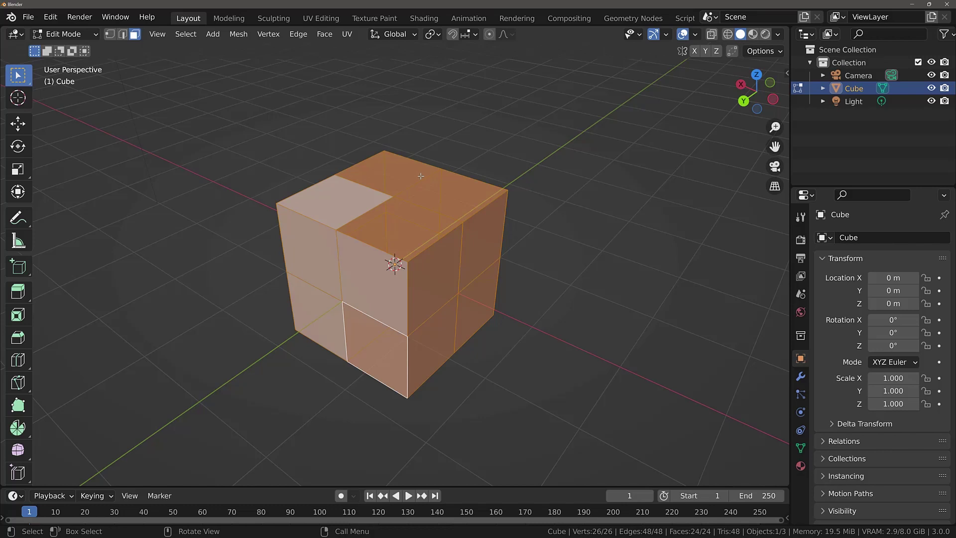
pyautogui.press('alt')
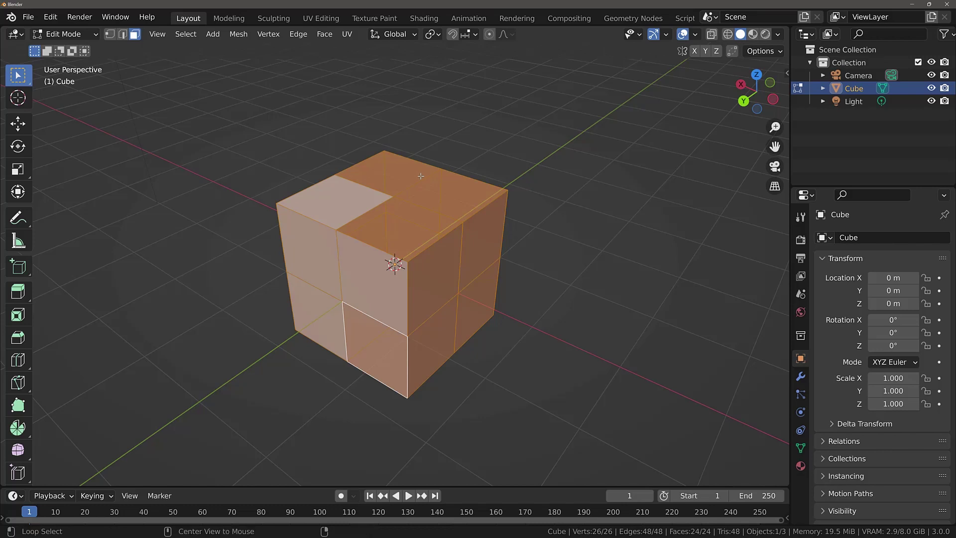
pyautogui.hotkey('alt', 'n')
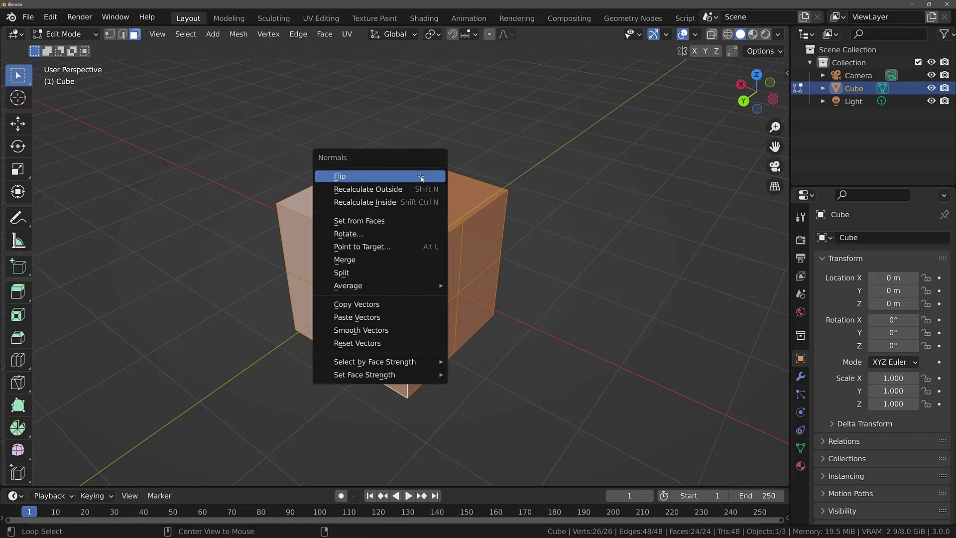
pyautogui.click(380, 193)
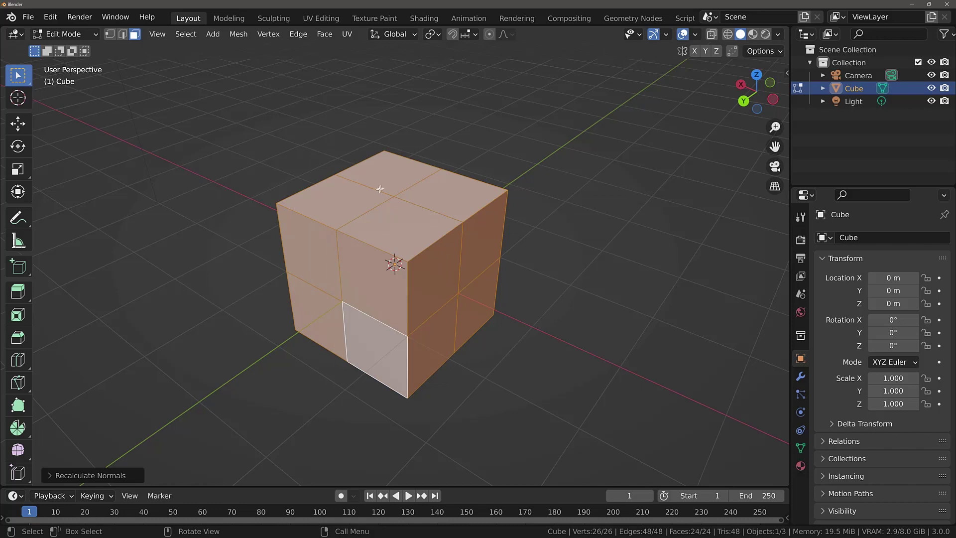
pyautogui.hotkey('ctrl', 'z')
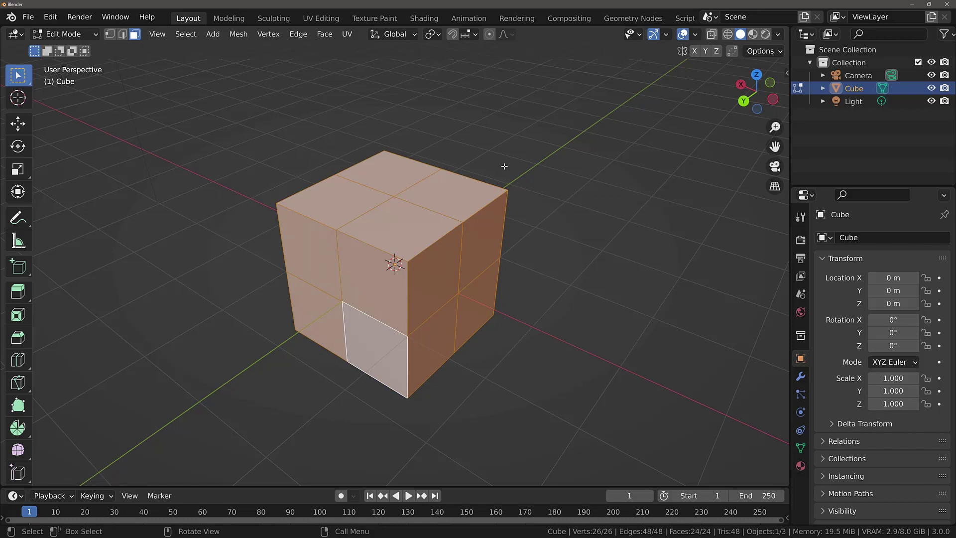
pyautogui.hotkey('alt', 'a')
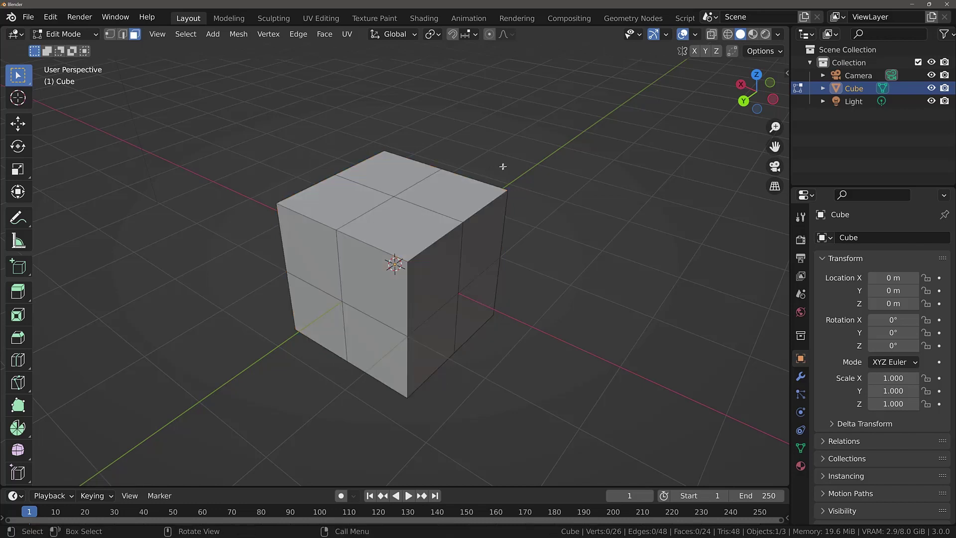
# Inspect the cube from other angles and turn off Backface Culling in the solid viewport shading
pyautogui.moveTo(383, 106); pyautogui.dragTo(405, 224, button='middle')
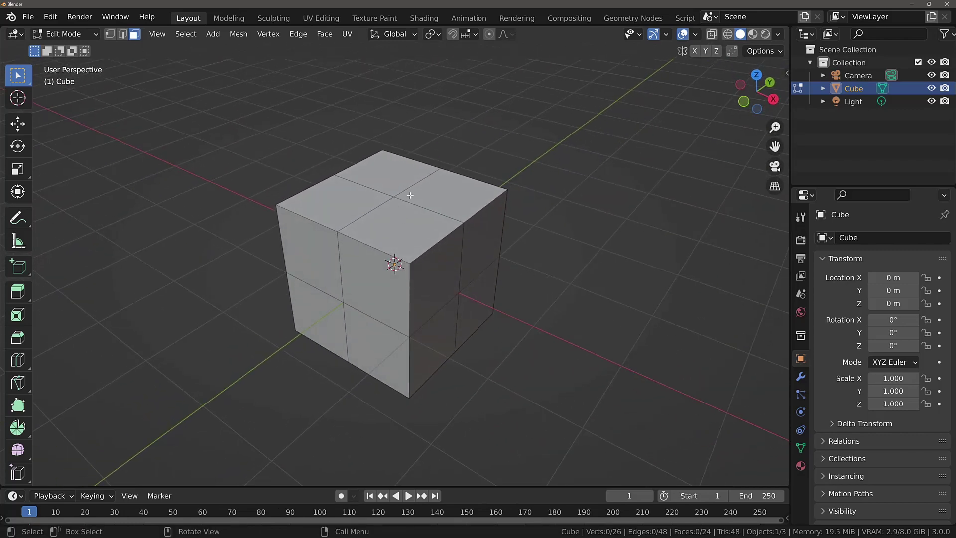
pyautogui.moveTo(340, 250); pyautogui.dragTo(725, 84, button='middle')
pyautogui.click(778, 35)
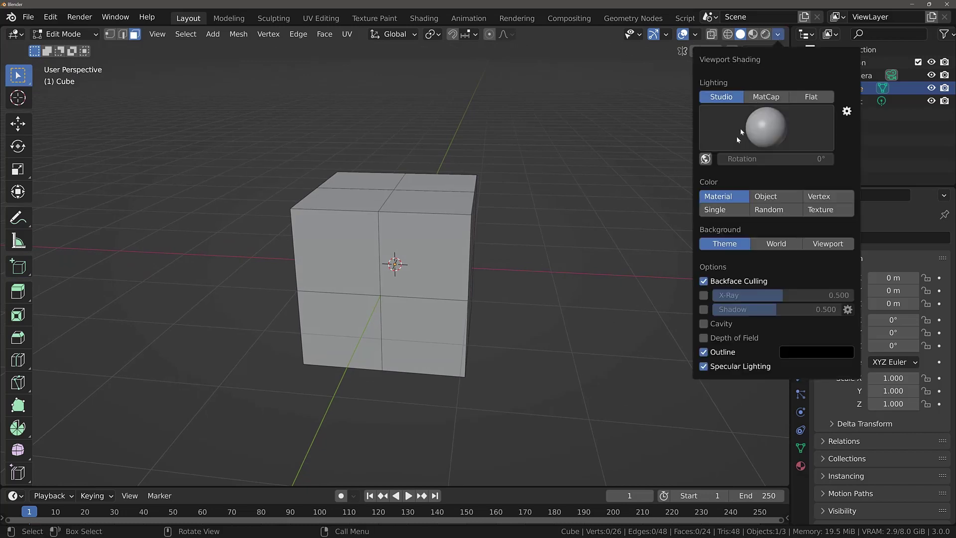
pyautogui.click(707, 281)
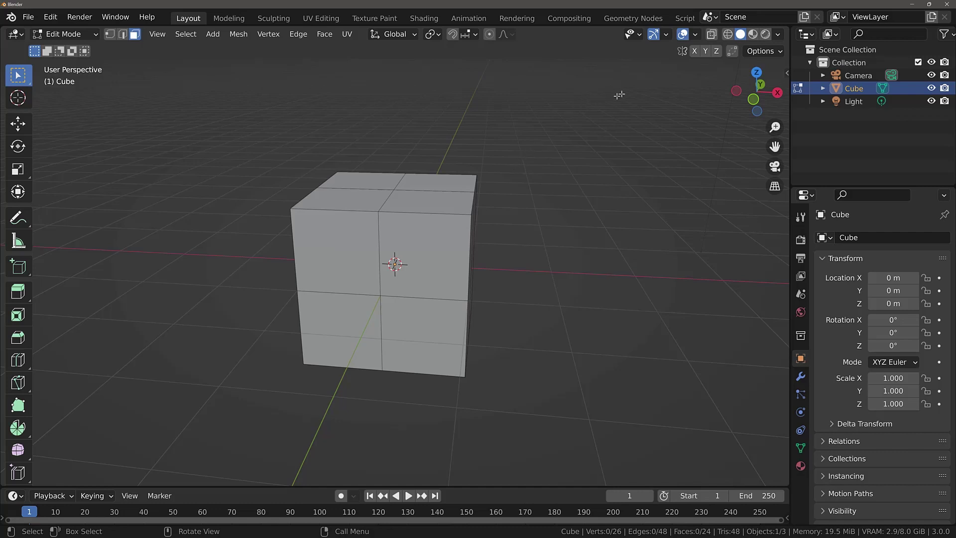
# Display the cube's face normals again and check their directions from another side
pyautogui.click(696, 34)
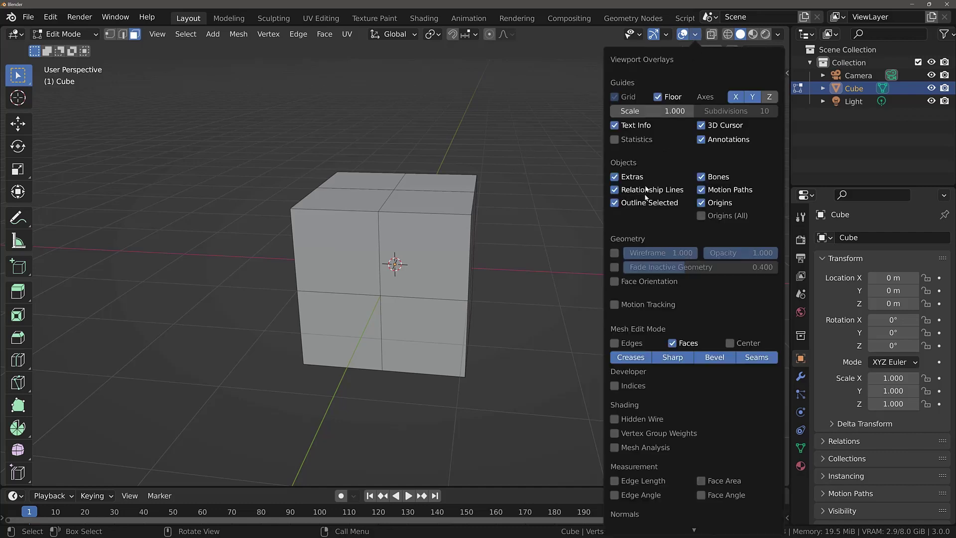
pyautogui.scroll(-3, 658, 312)
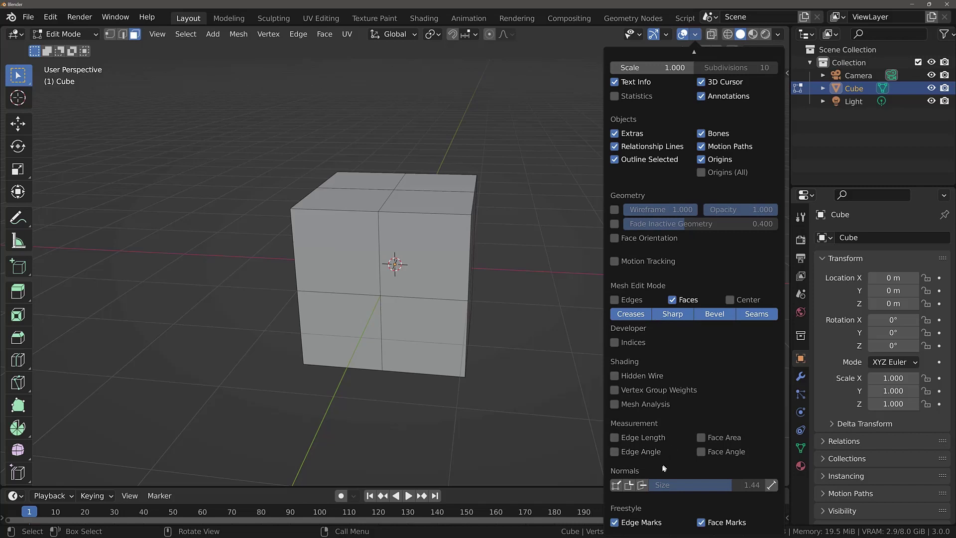
pyautogui.click(643, 490)
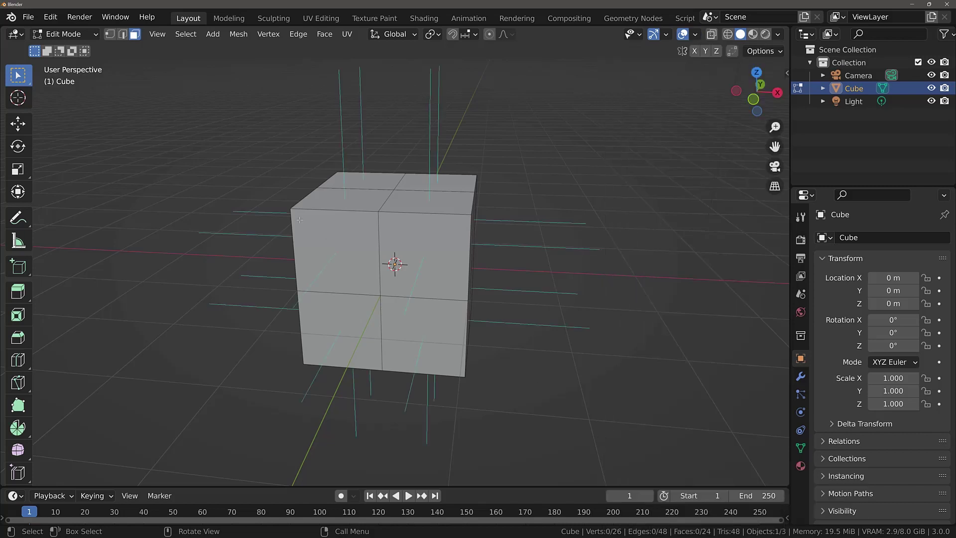
pyautogui.moveTo(300, 219); pyautogui.dragTo(338, 229, button='middle')
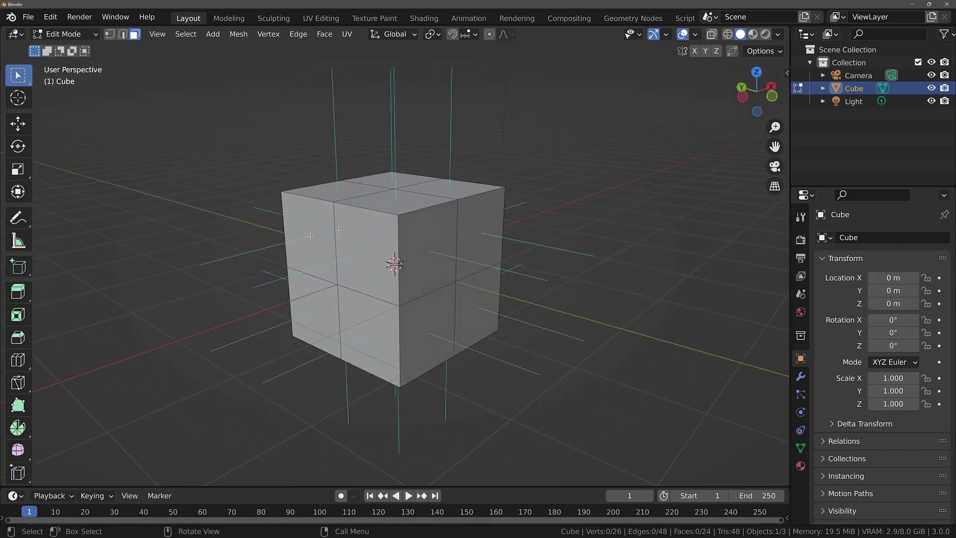
# Enable the Face Orientation overlay and check the orientation of the cube's recalculated faces
pyautogui.click(694, 34)
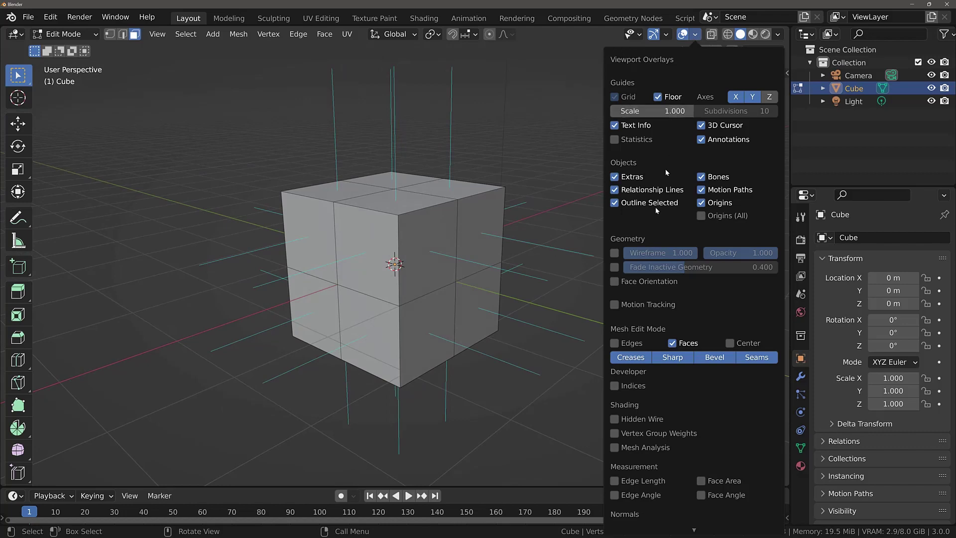
pyautogui.click(615, 281)
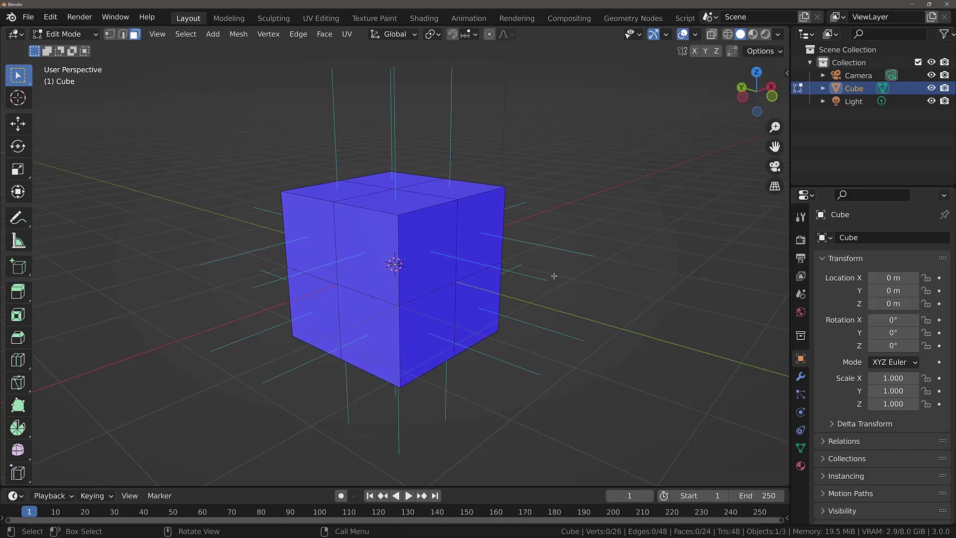
pyautogui.moveTo(297, 160); pyautogui.dragTo(396, 203, button='middle')
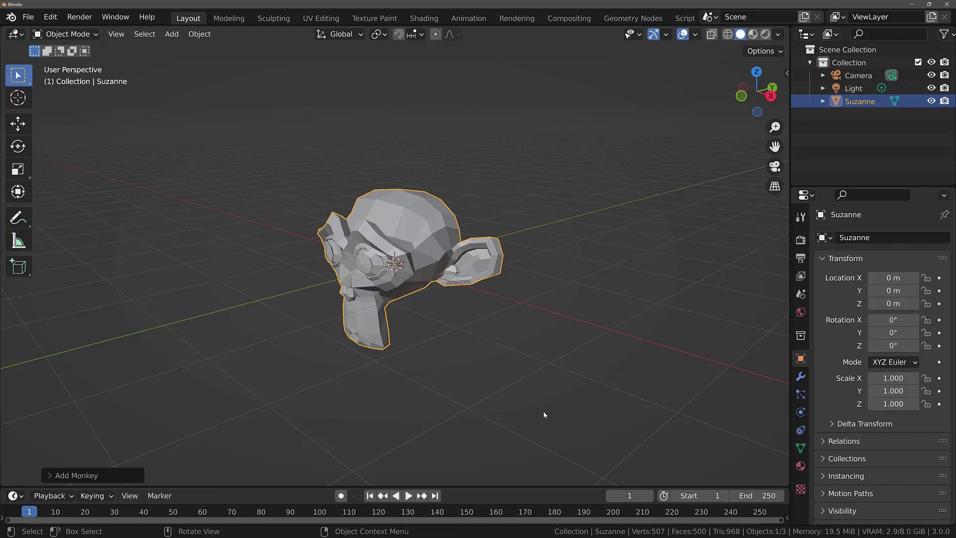
# Apply Shade Smooth to the Suzanne monkey head and inspect its surface shading from several angles
pyautogui.moveTo(399, 333); pyautogui.dragTo(470, 306, button='middle')
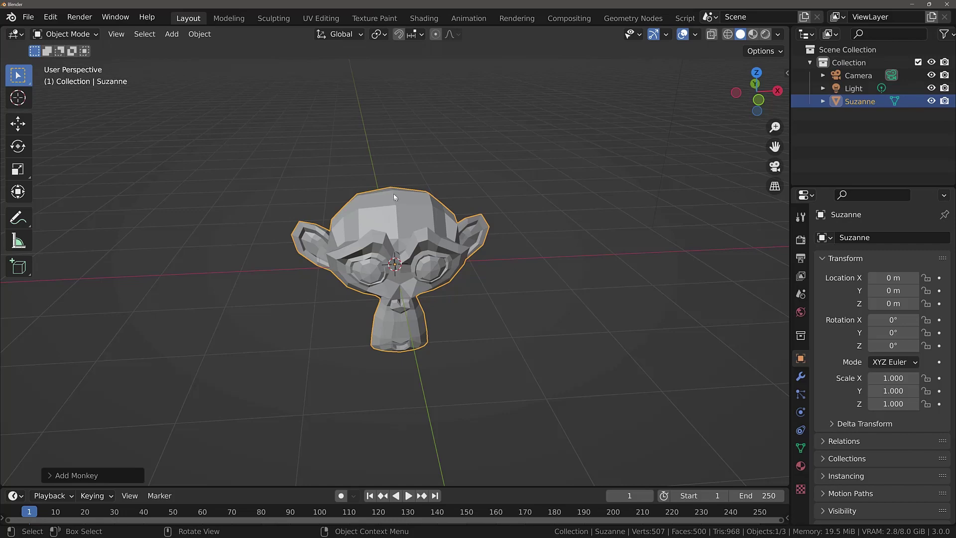
pyautogui.moveTo(406, 212); pyautogui.dragTo(343, 213, button='middle')
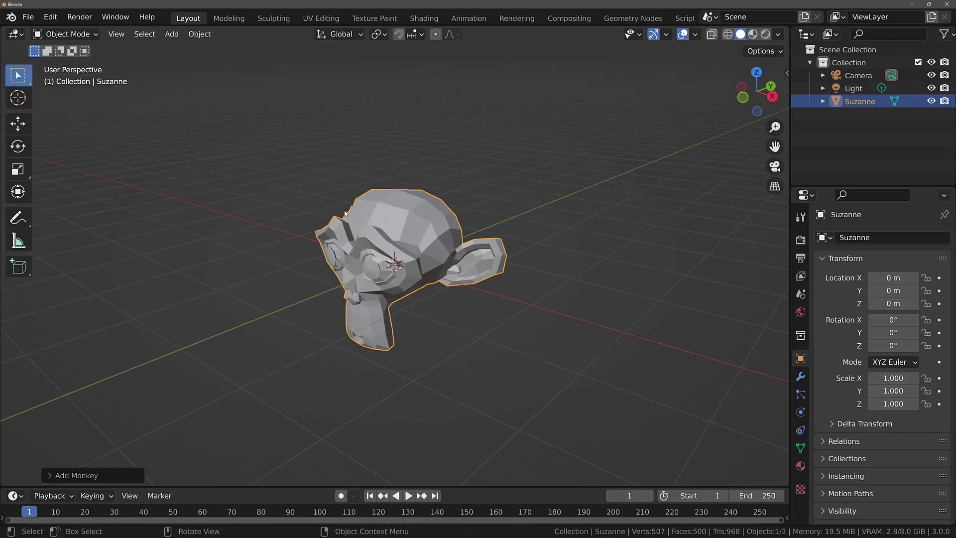
pyautogui.moveTo(295, 266); pyautogui.dragTo(321, 324, button='middle')
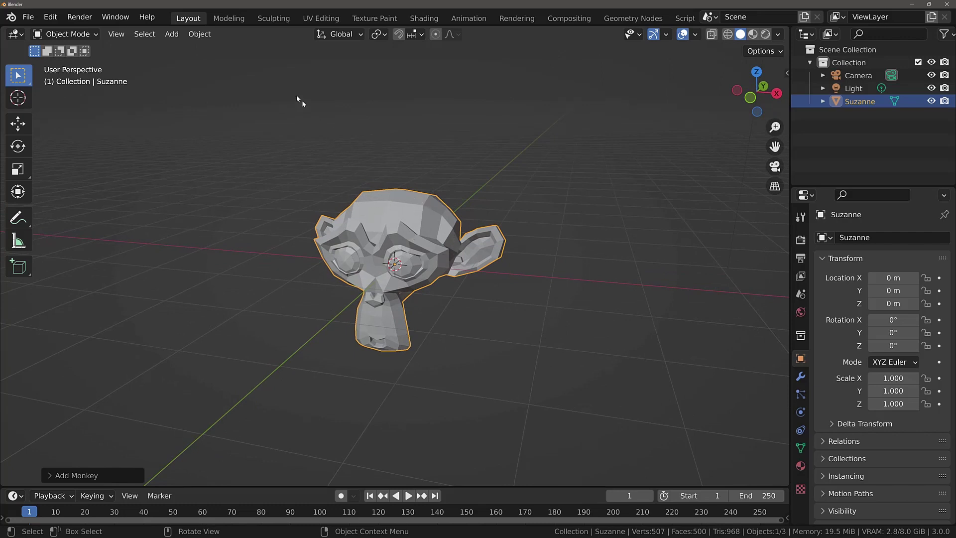
pyautogui.click(200, 34)
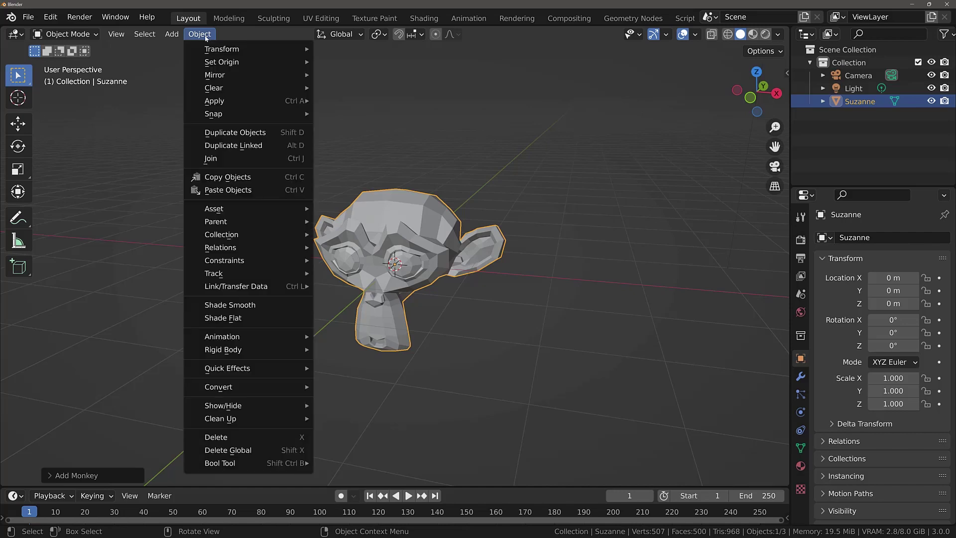
pyautogui.click(232, 305)
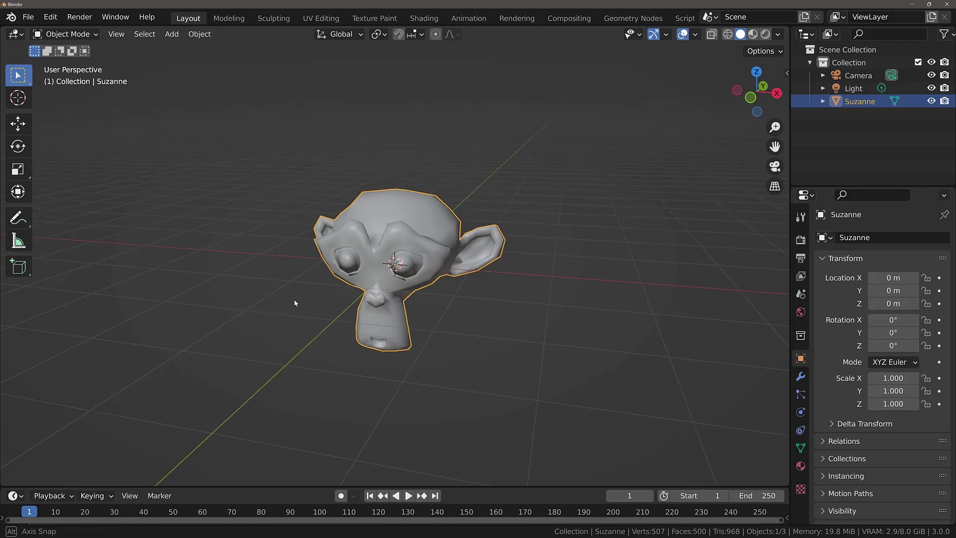
pyautogui.moveTo(294, 302)
pyautogui.mouseDown(button='middle')
pyautogui.moveTo(327, 293)
pyautogui.moveTo(349, 299)
pyautogui.moveTo(303, 309)
pyautogui.mouseUp(button='middle')
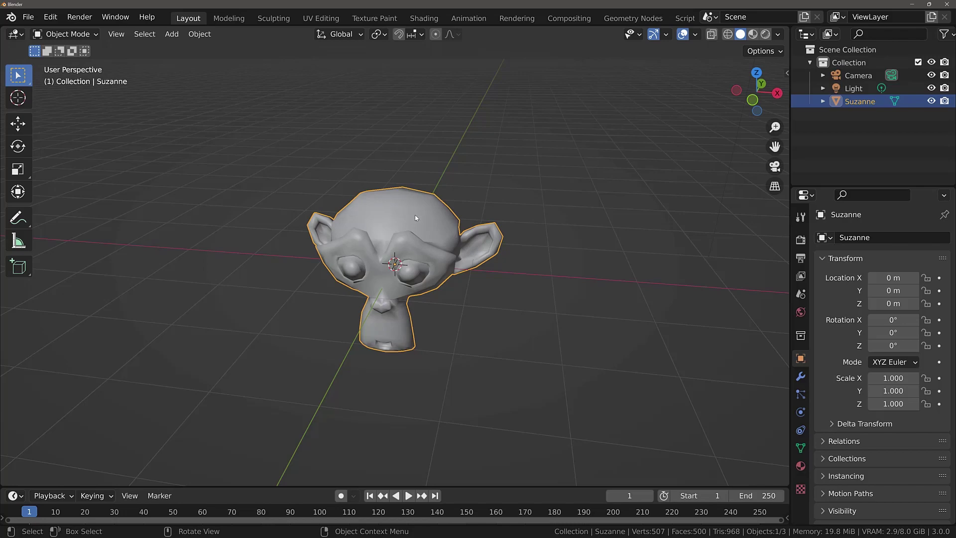
pyautogui.moveTo(415, 214)
pyautogui.mouseDown(button='middle')
pyautogui.moveTo(339, 223)
pyautogui.moveTo(403, 202)
pyautogui.mouseUp(button='middle')
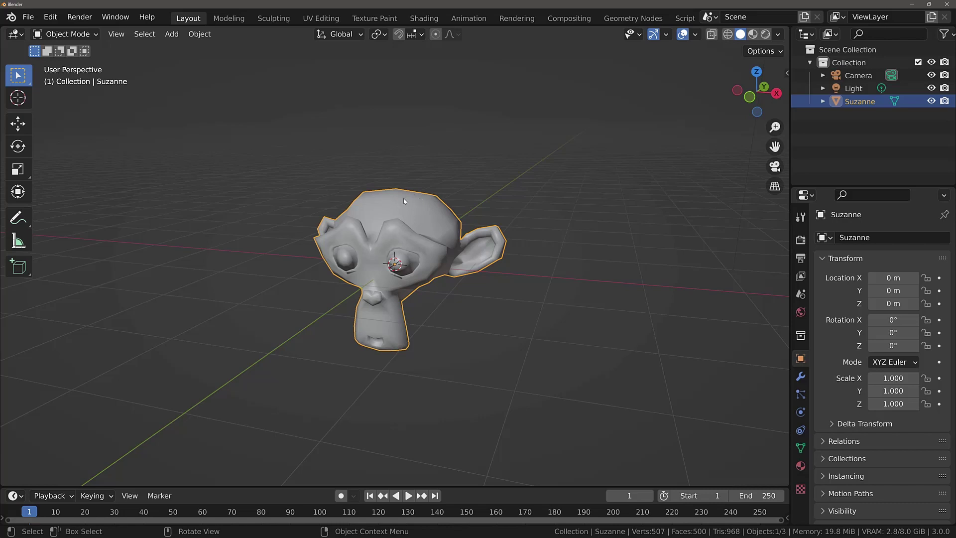
pyautogui.moveTo(404, 202); pyautogui.dragTo(454, 205, button='middle')
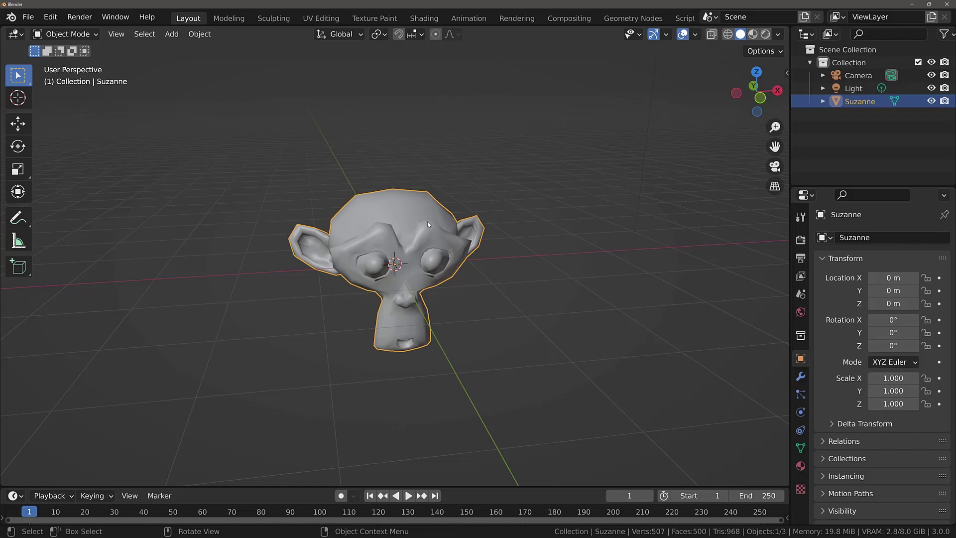
# Deselect the monkey head, add a Catmull-Clark Subdivision Surface modifier to it and raise the modifier's viewport level
pyautogui.click(501, 184)
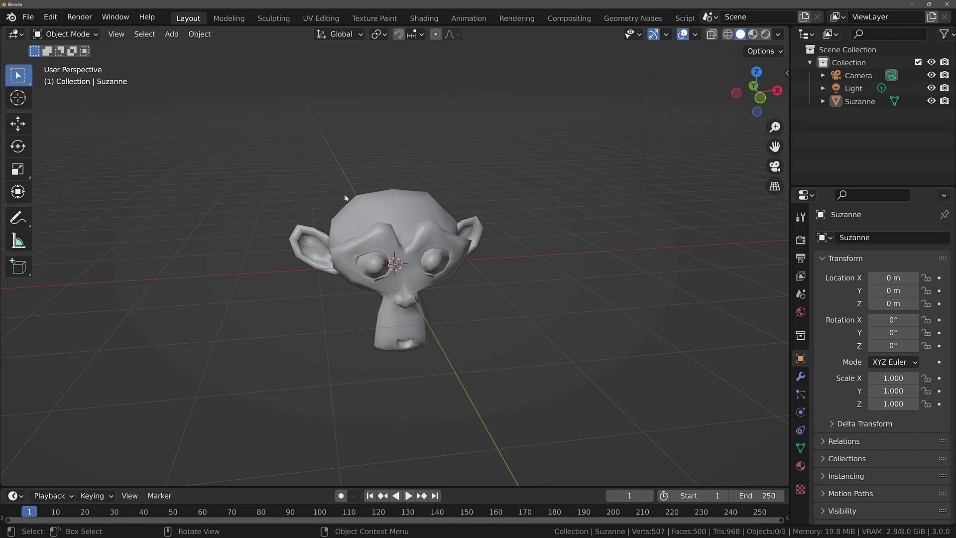
pyautogui.scroll(1, 353, 204)
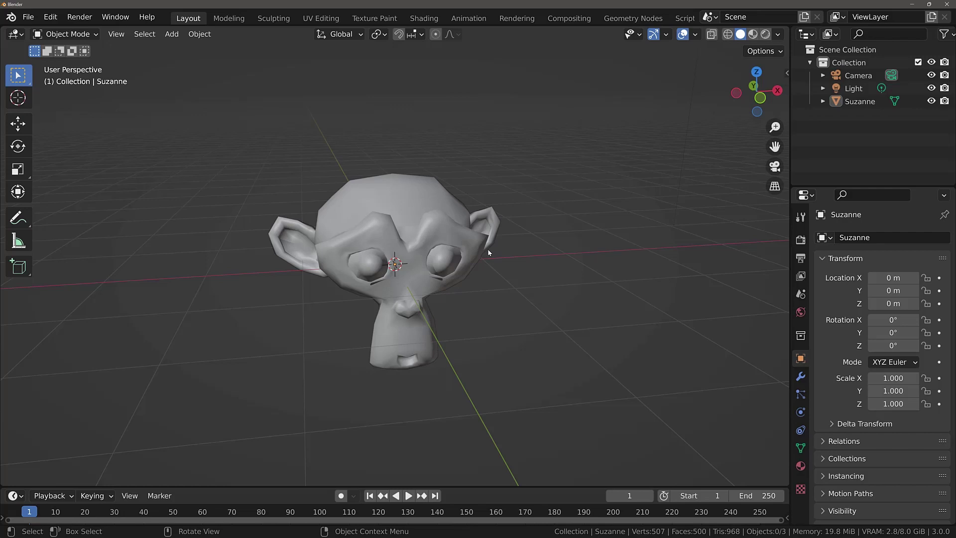
pyautogui.click(801, 376)
pyautogui.click(853, 239)
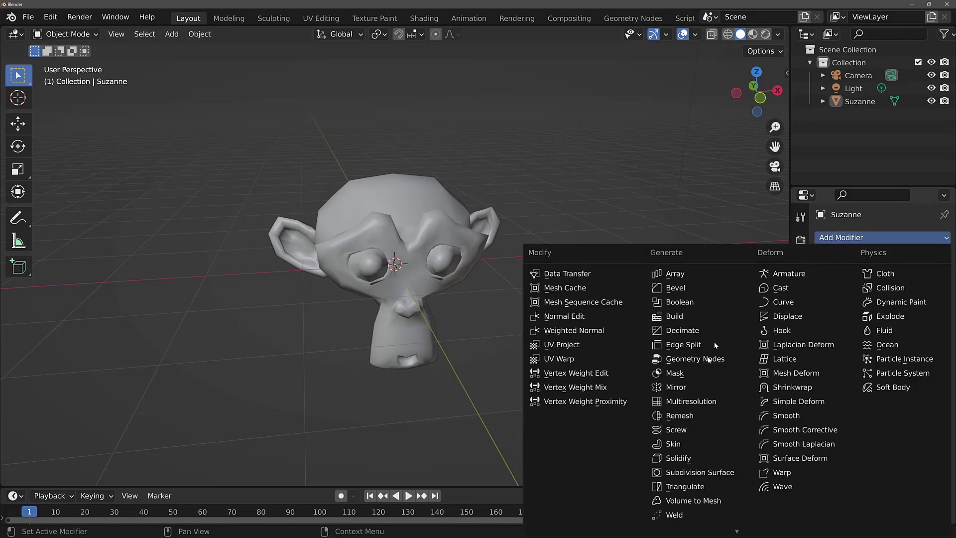
pyautogui.click(700, 472)
pyautogui.click(925, 294)
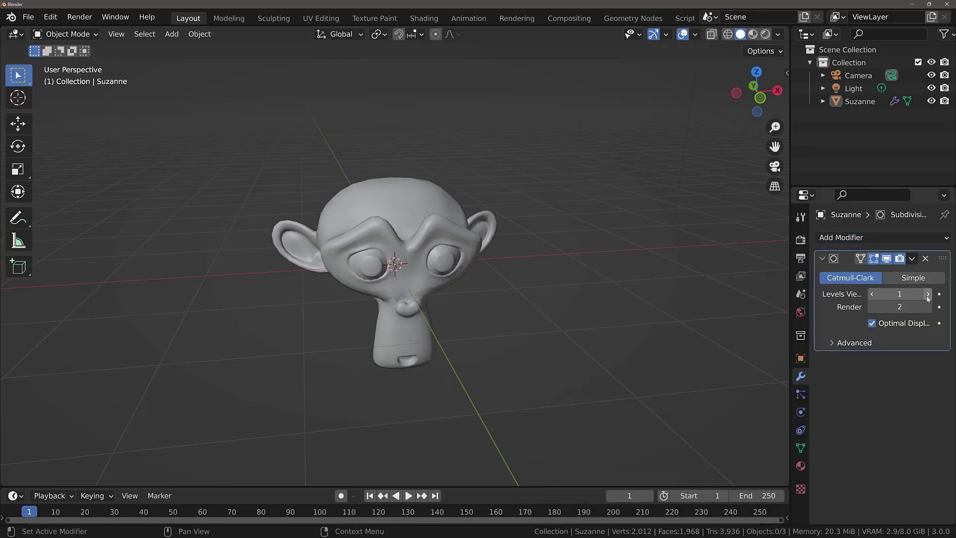